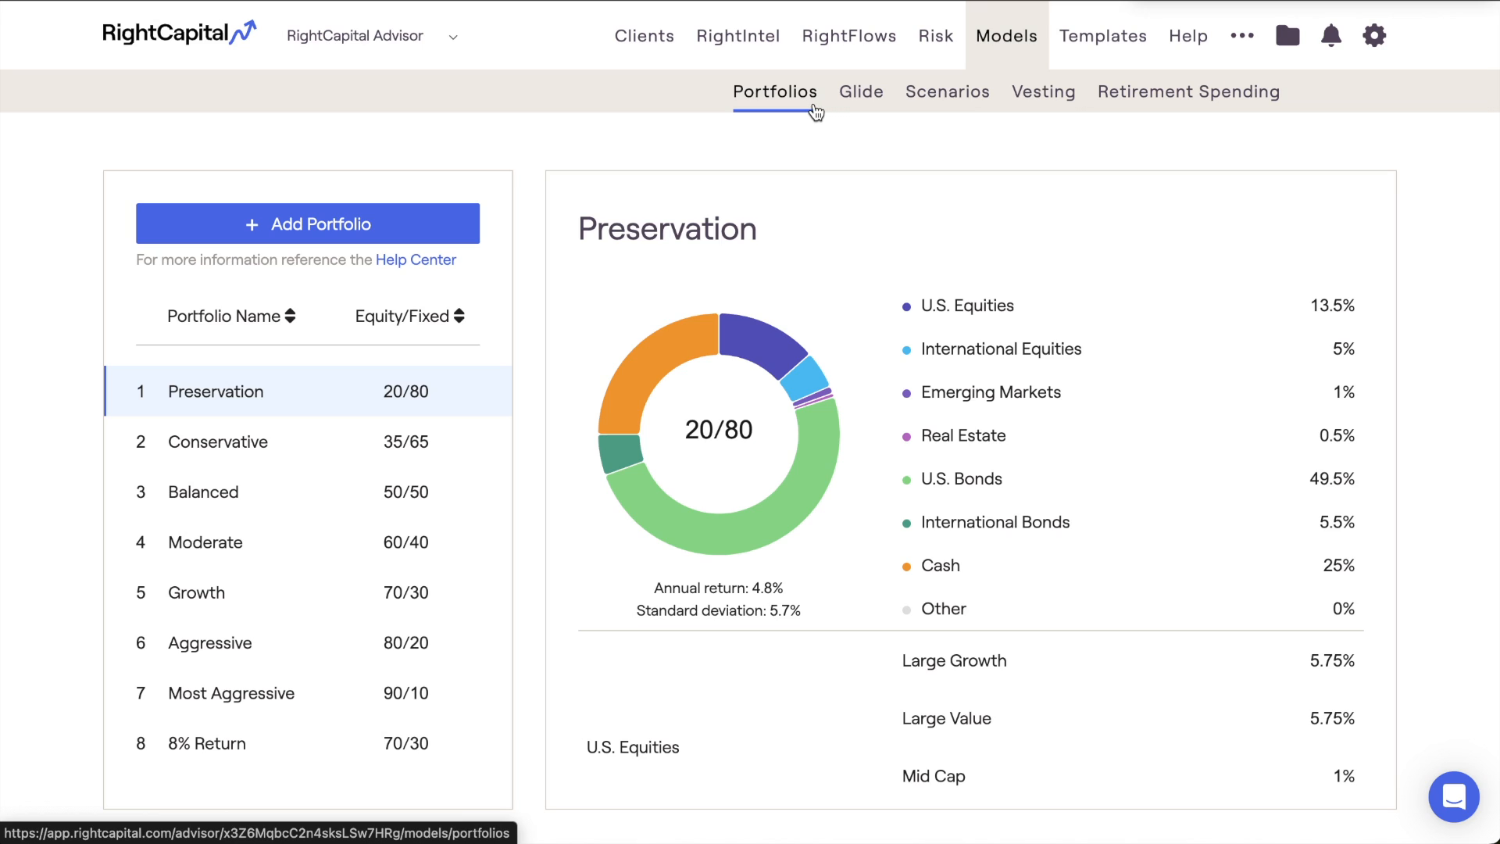
Look through the Glide, Scenarios, Vesting and Retirement Spending models, ending back at the portfolio models
{"action": "left_click", "coordinate": [857, 107]}
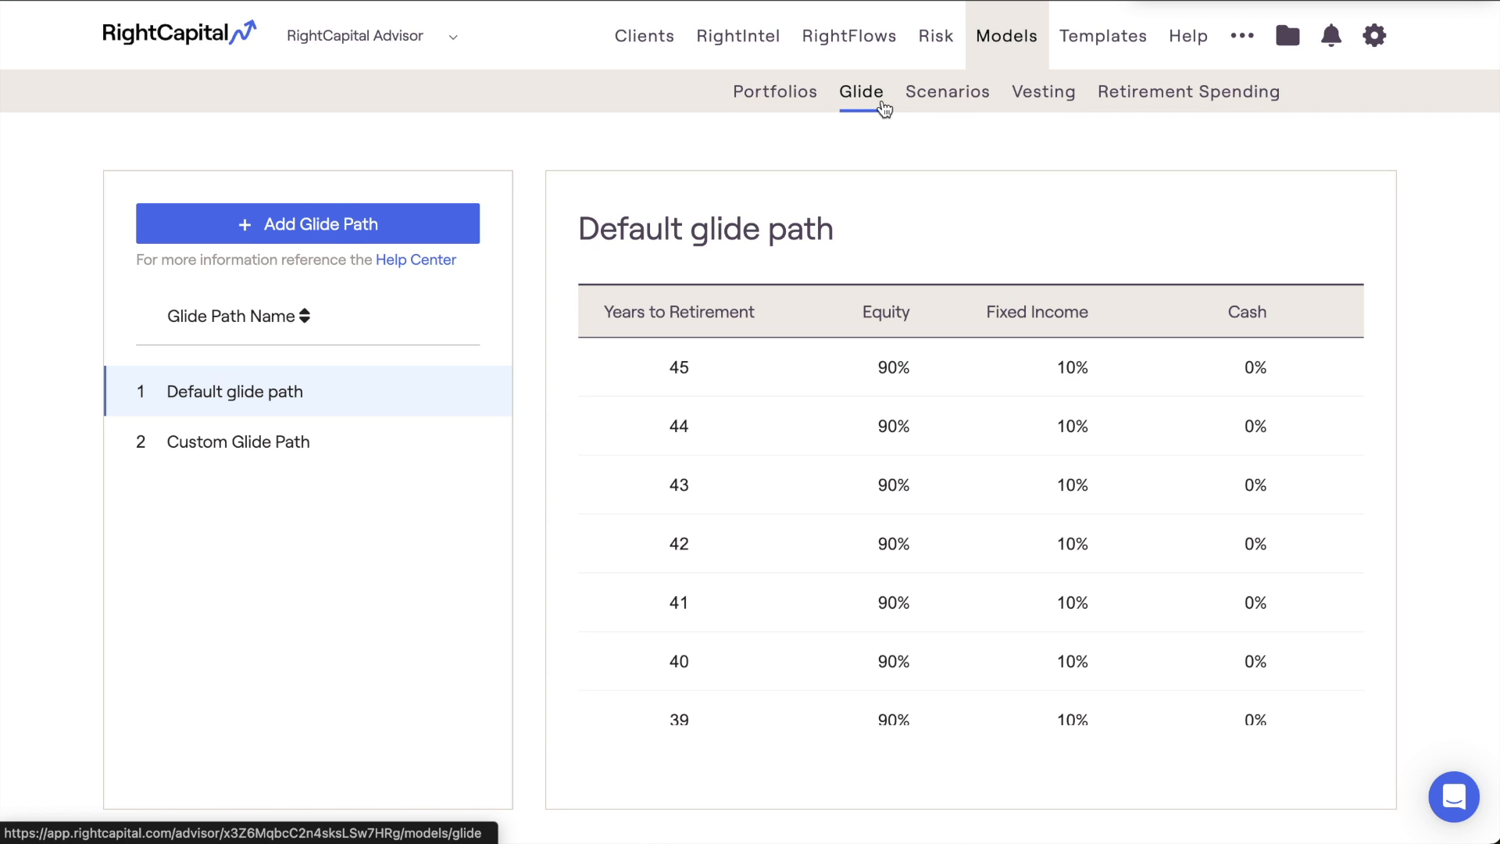
{"action": "left_click", "coordinate": [922, 109]}
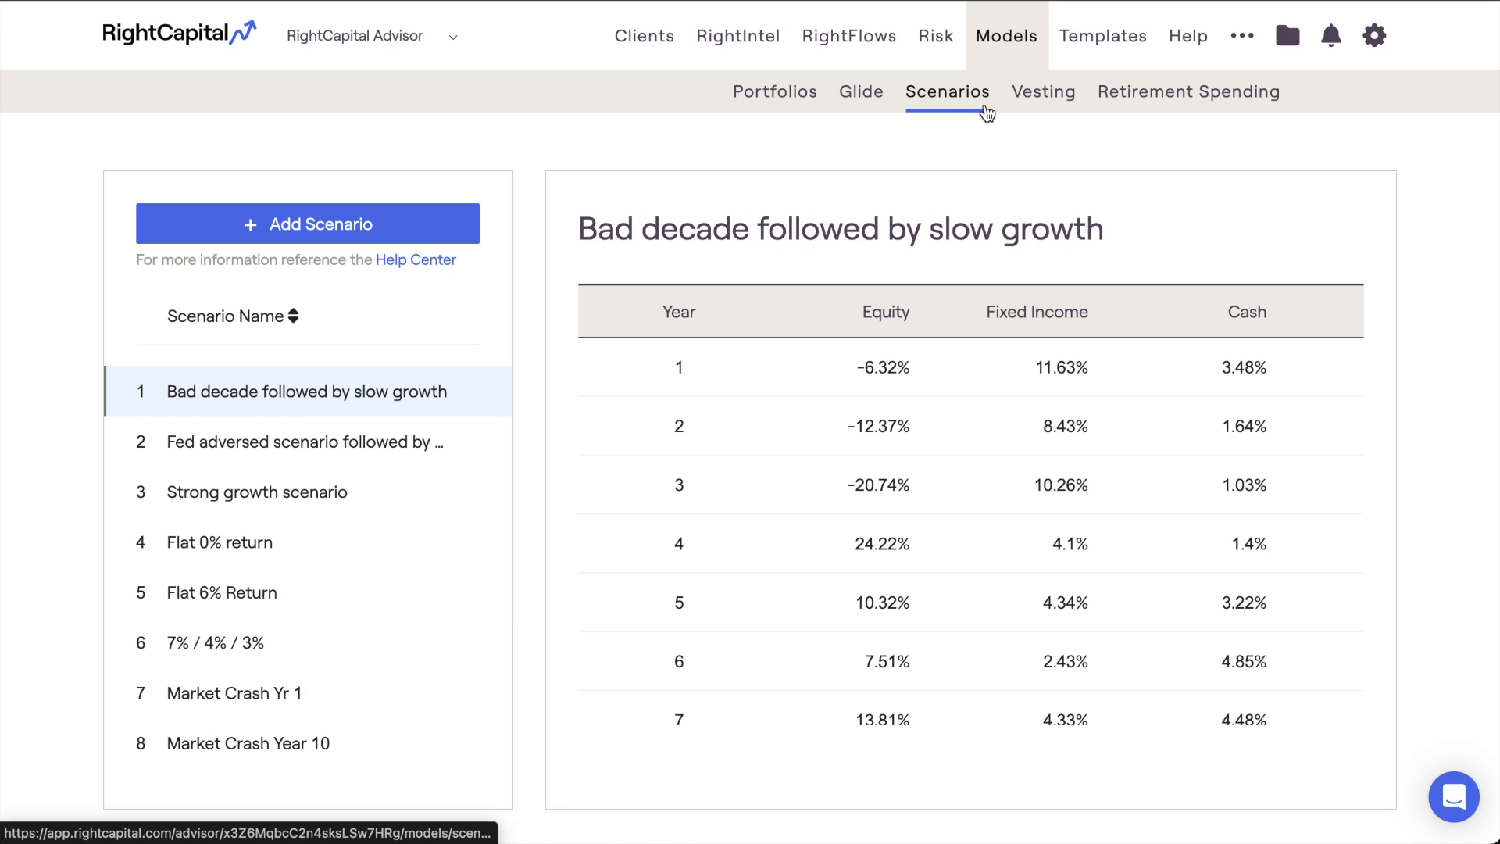
{"action": "left_click", "coordinate": [1022, 111]}
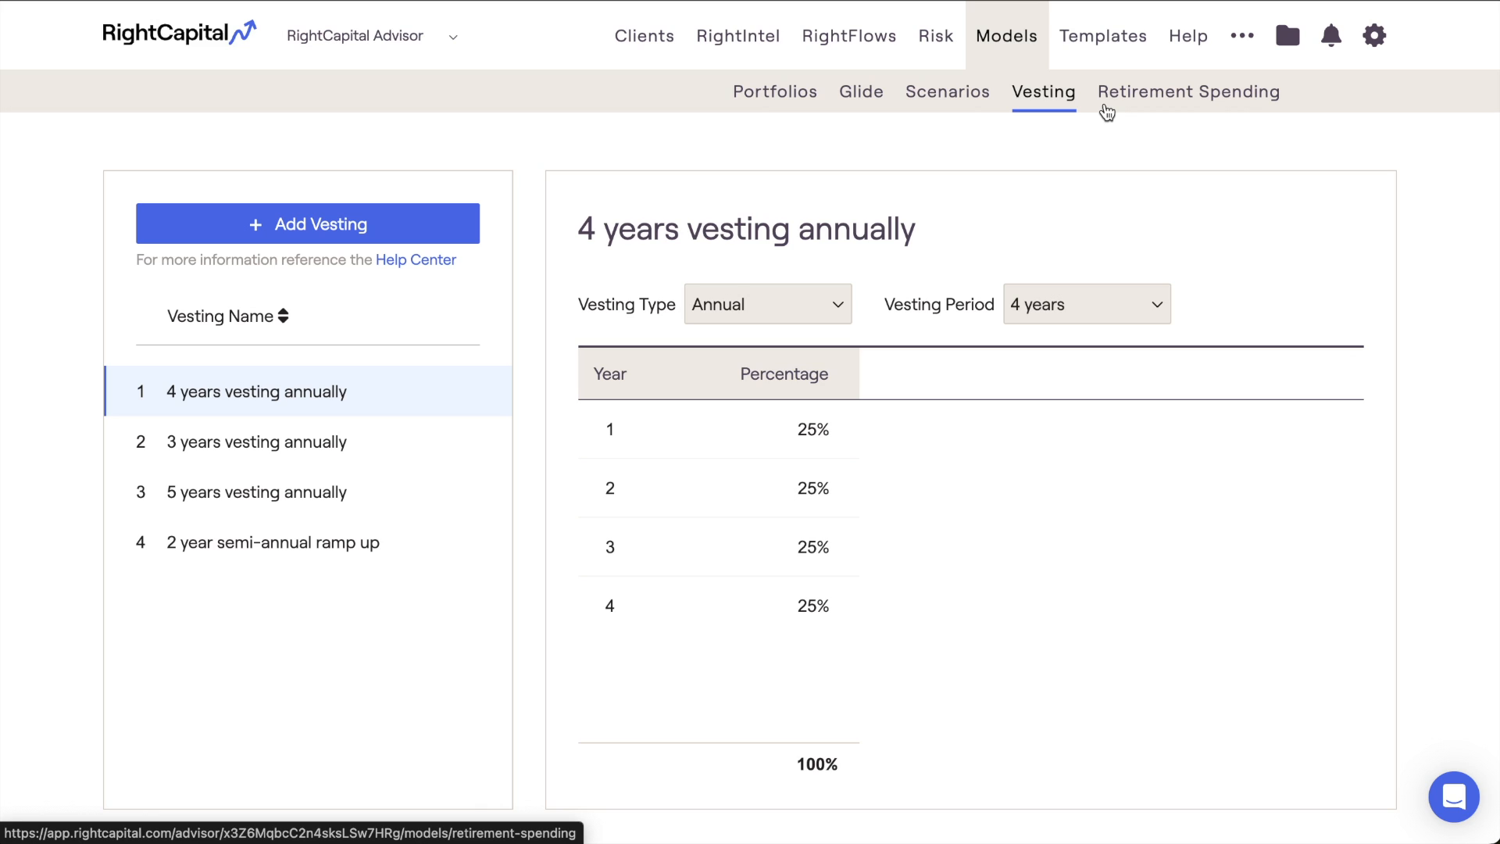
{"action": "left_click", "coordinate": [1107, 109]}
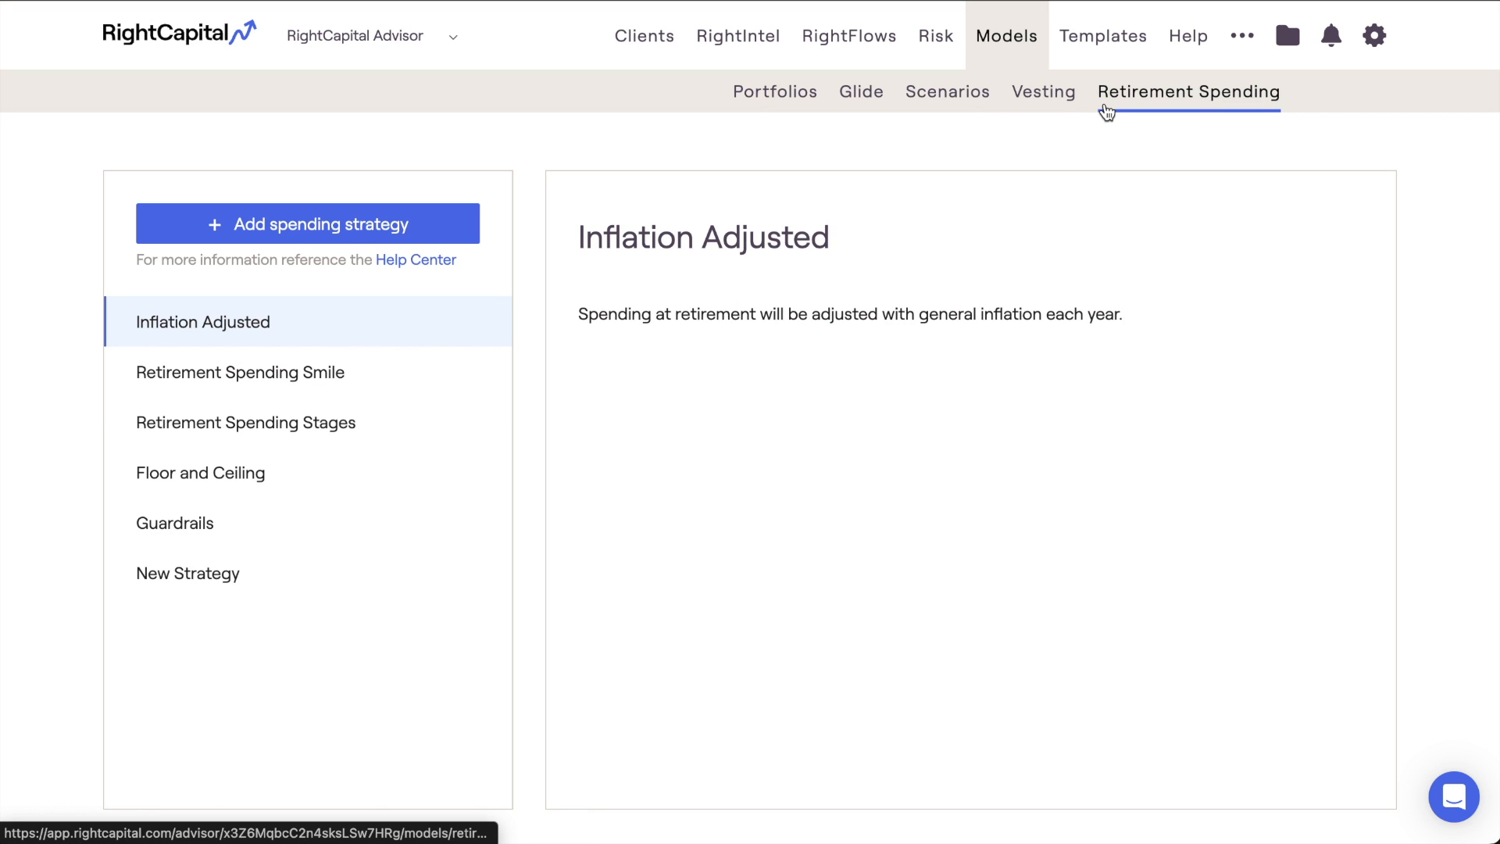
{"action": "left_click", "coordinate": [775, 114]}
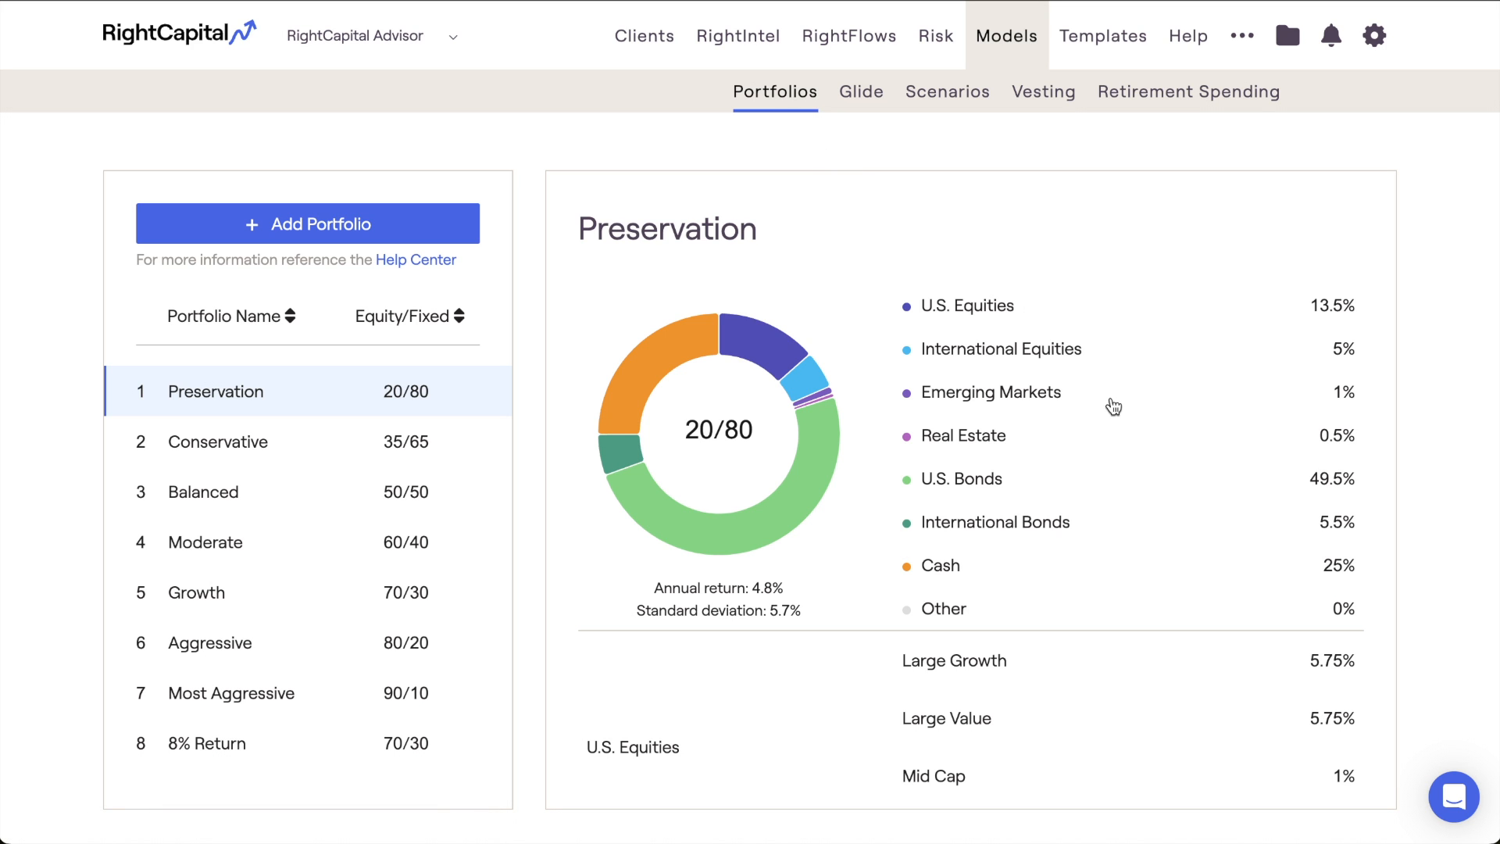
Examine the Preservation portfolio's asset class breakdown, annual return and standard deviation
{"action": "scroll", "coordinate": [1114, 406], "scroll_direction": "down", "scroll_amount": 2}
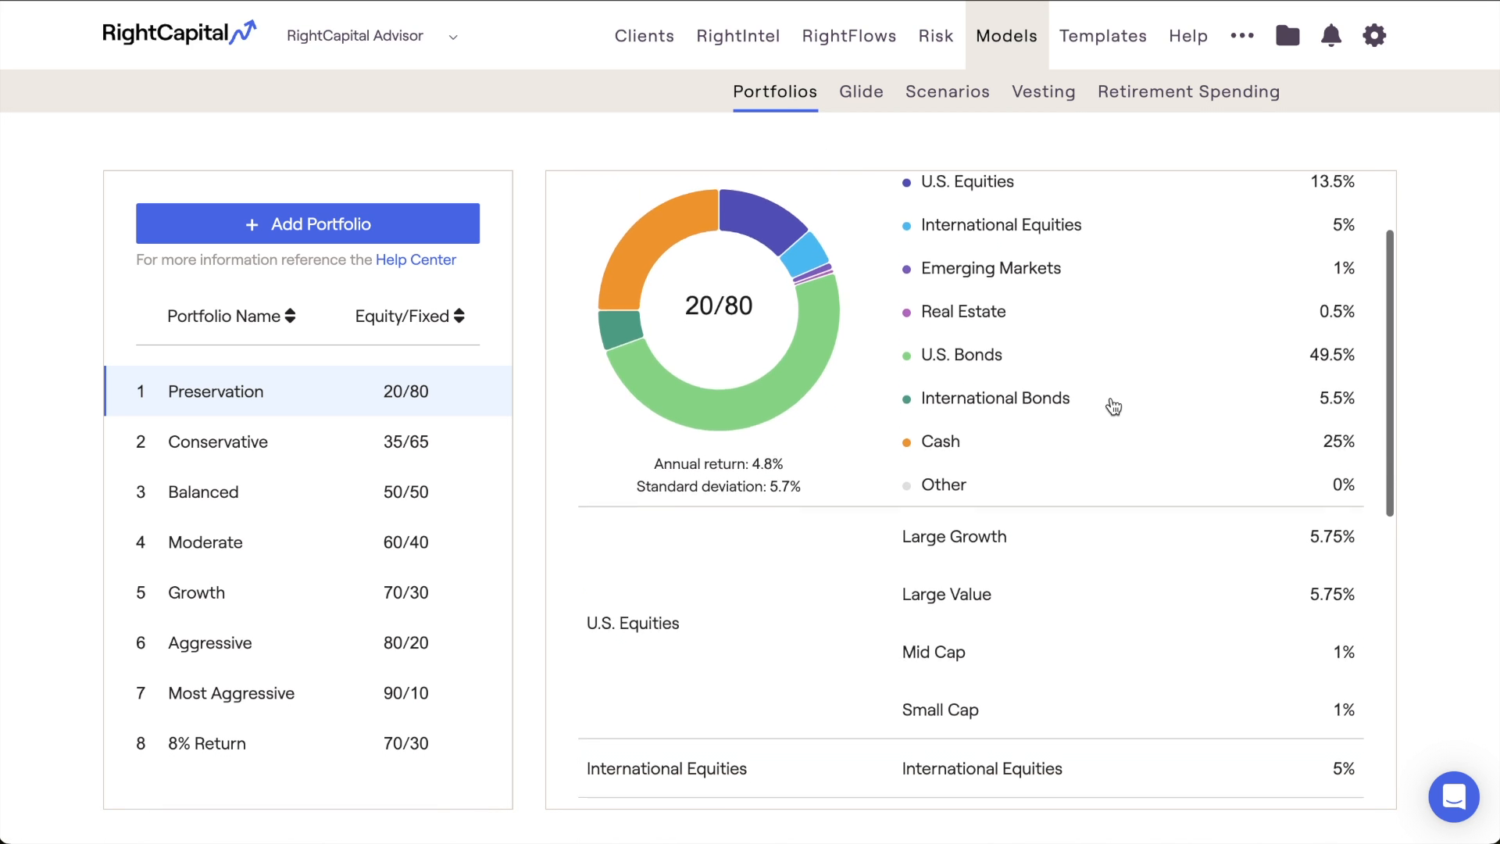
{"action": "scroll", "coordinate": [1114, 407], "scroll_direction": "down", "scroll_amount": 3}
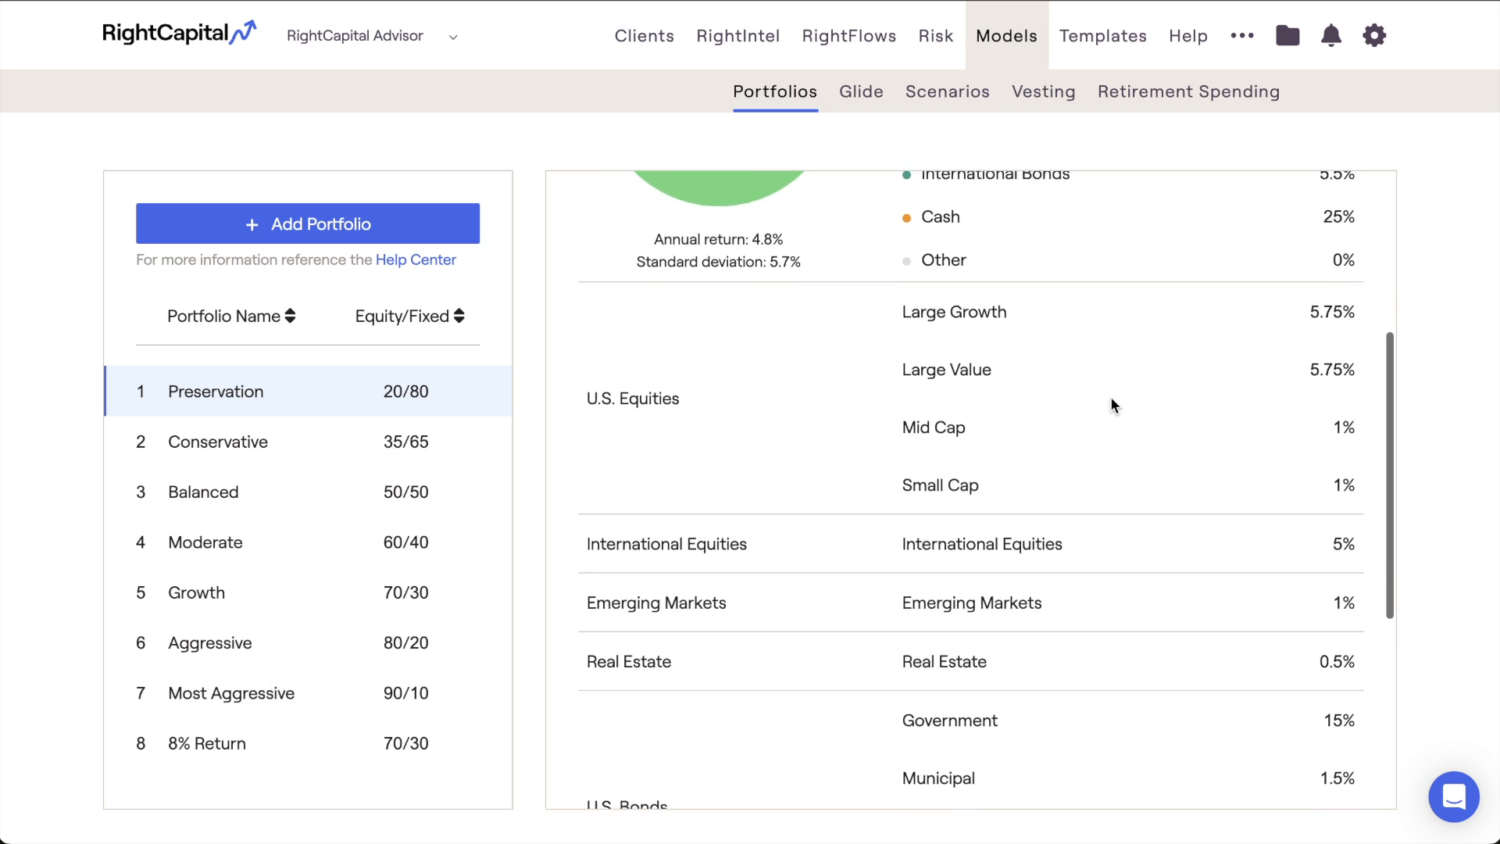
{"action": "scroll", "coordinate": [1114, 405], "scroll_direction": "down", "scroll_amount": 1}
{"action": "scroll", "coordinate": [1114, 405], "scroll_direction": "up", "scroll_amount": 4}
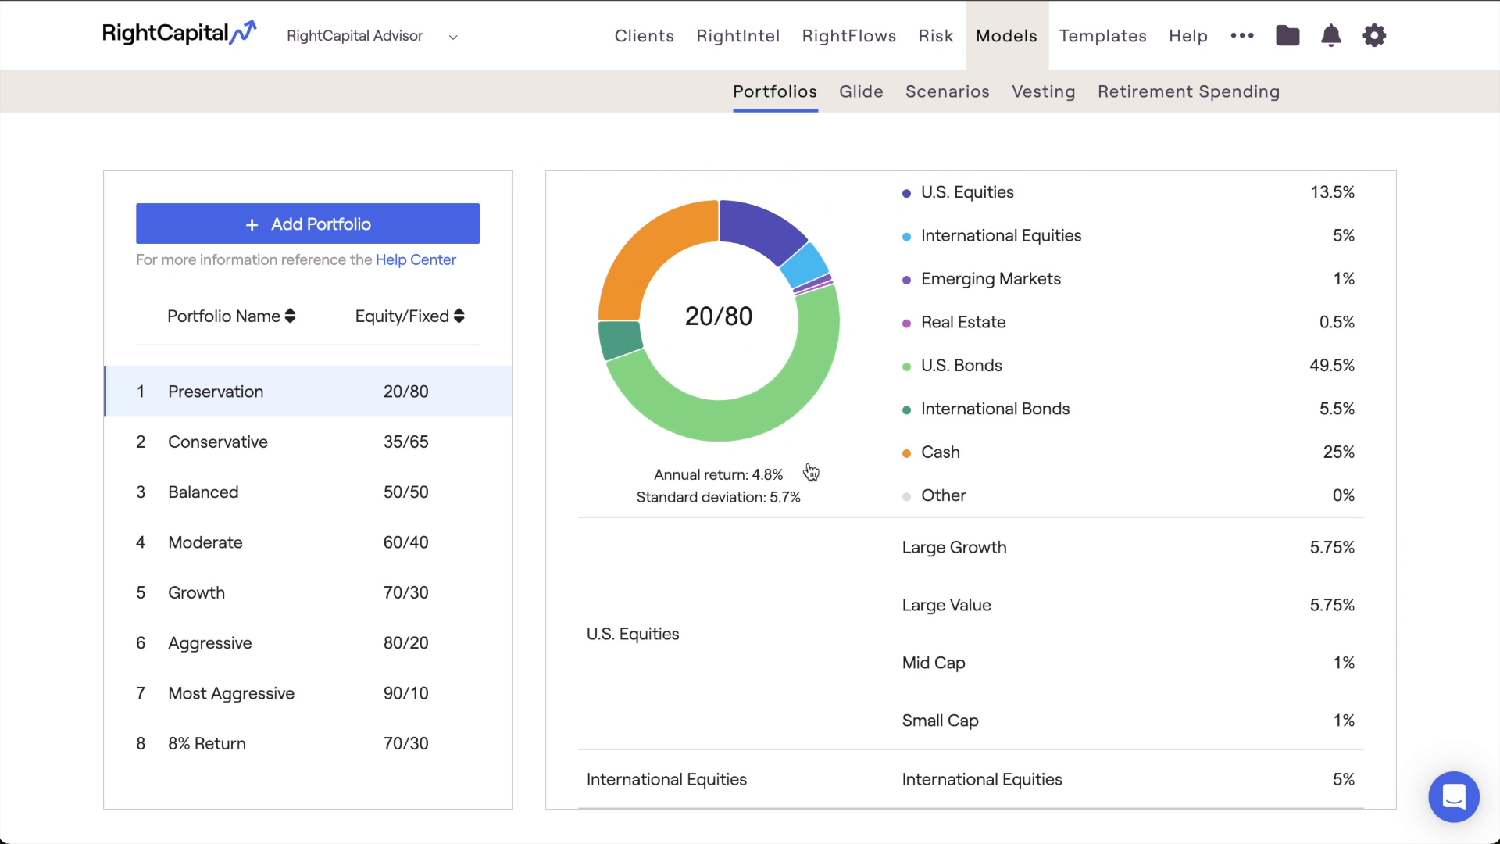
{"action": "left_click_drag", "start_coordinate": [655, 478], "coordinate": [822, 504]}
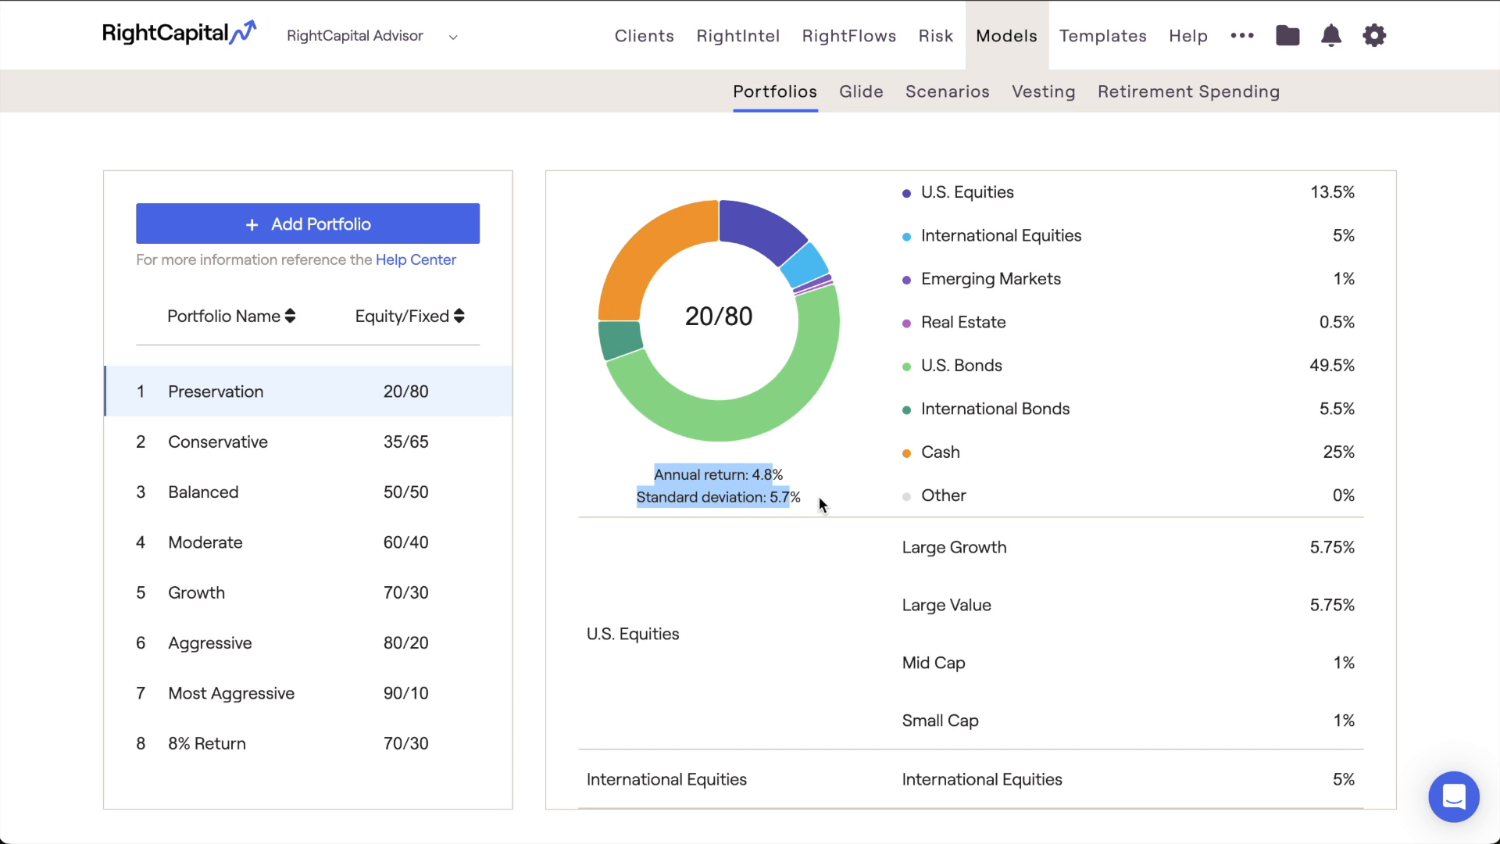
{"action": "left_click", "coordinate": [823, 504]}
{"action": "scroll", "coordinate": [822, 504], "scroll_direction": "up", "scroll_amount": 2}
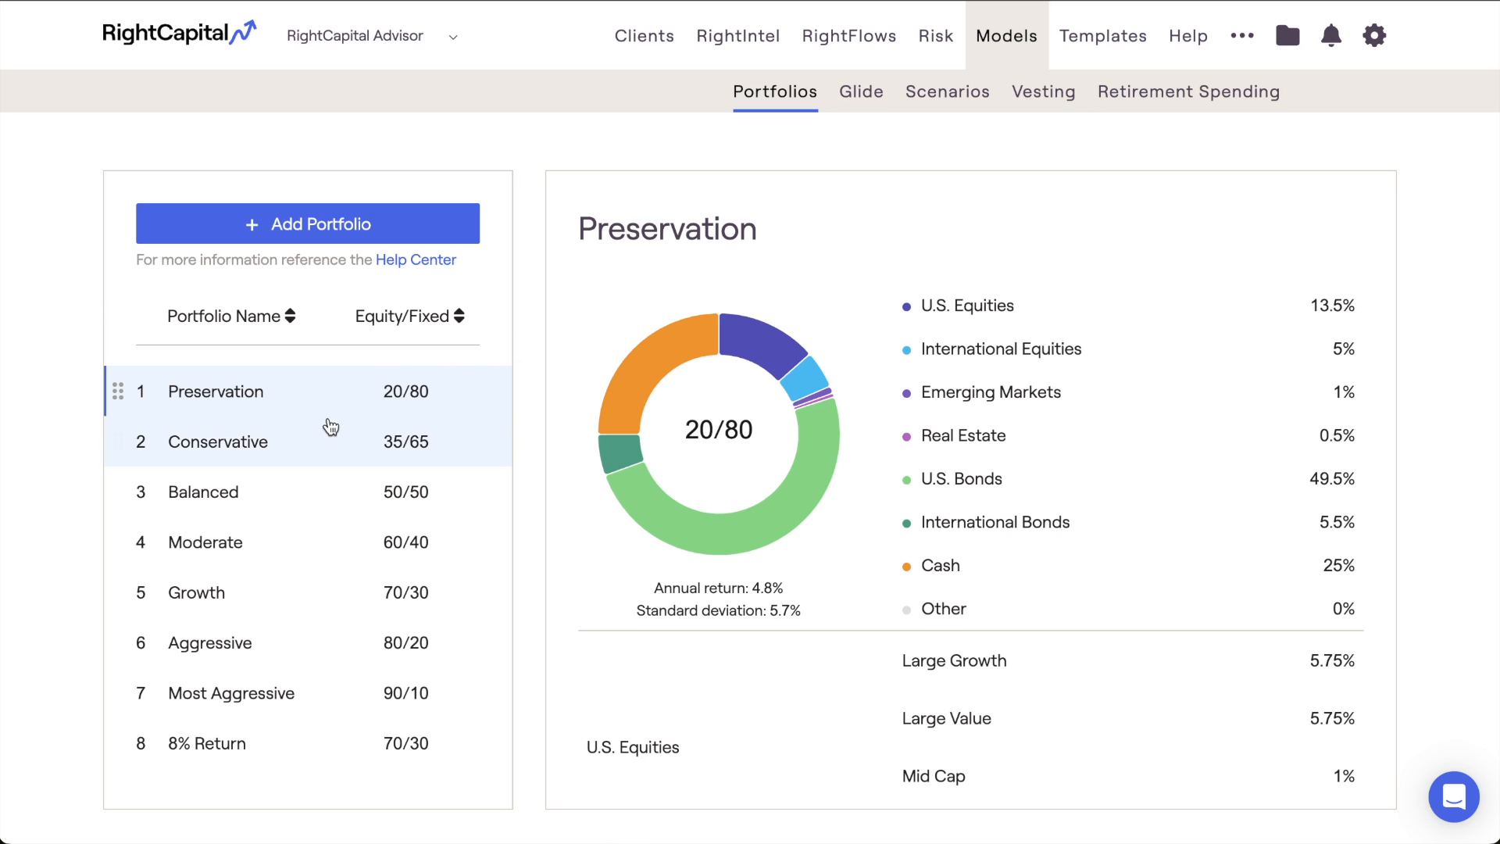
Review the allocations of the Conservative, Balanced, Moderate, Growth, Aggressive and Most Aggressive portfolios one after another
{"action": "left_click", "coordinate": [328, 445]}
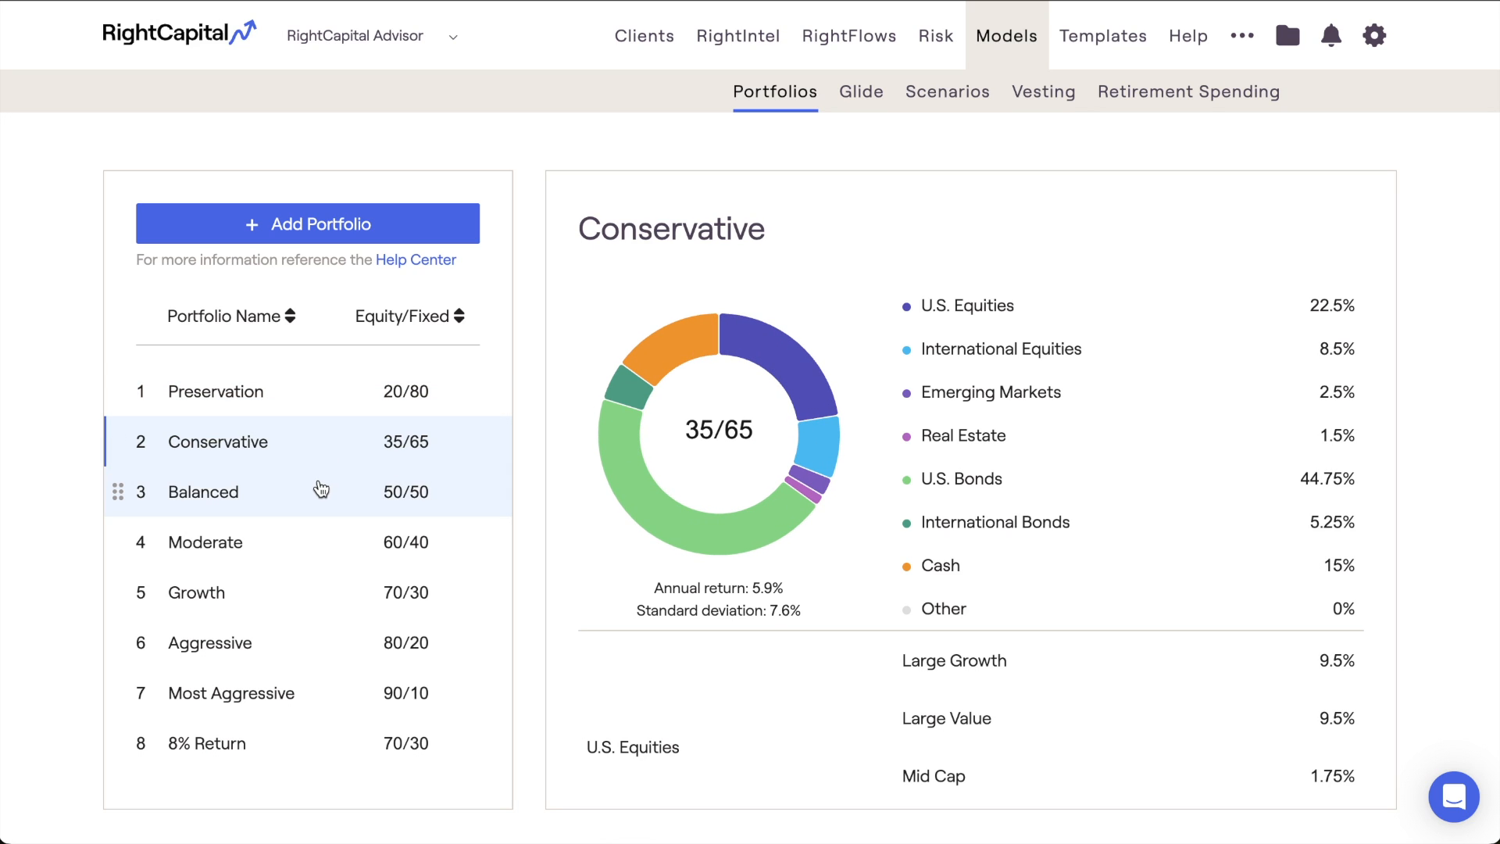
{"action": "left_click", "coordinate": [321, 490]}
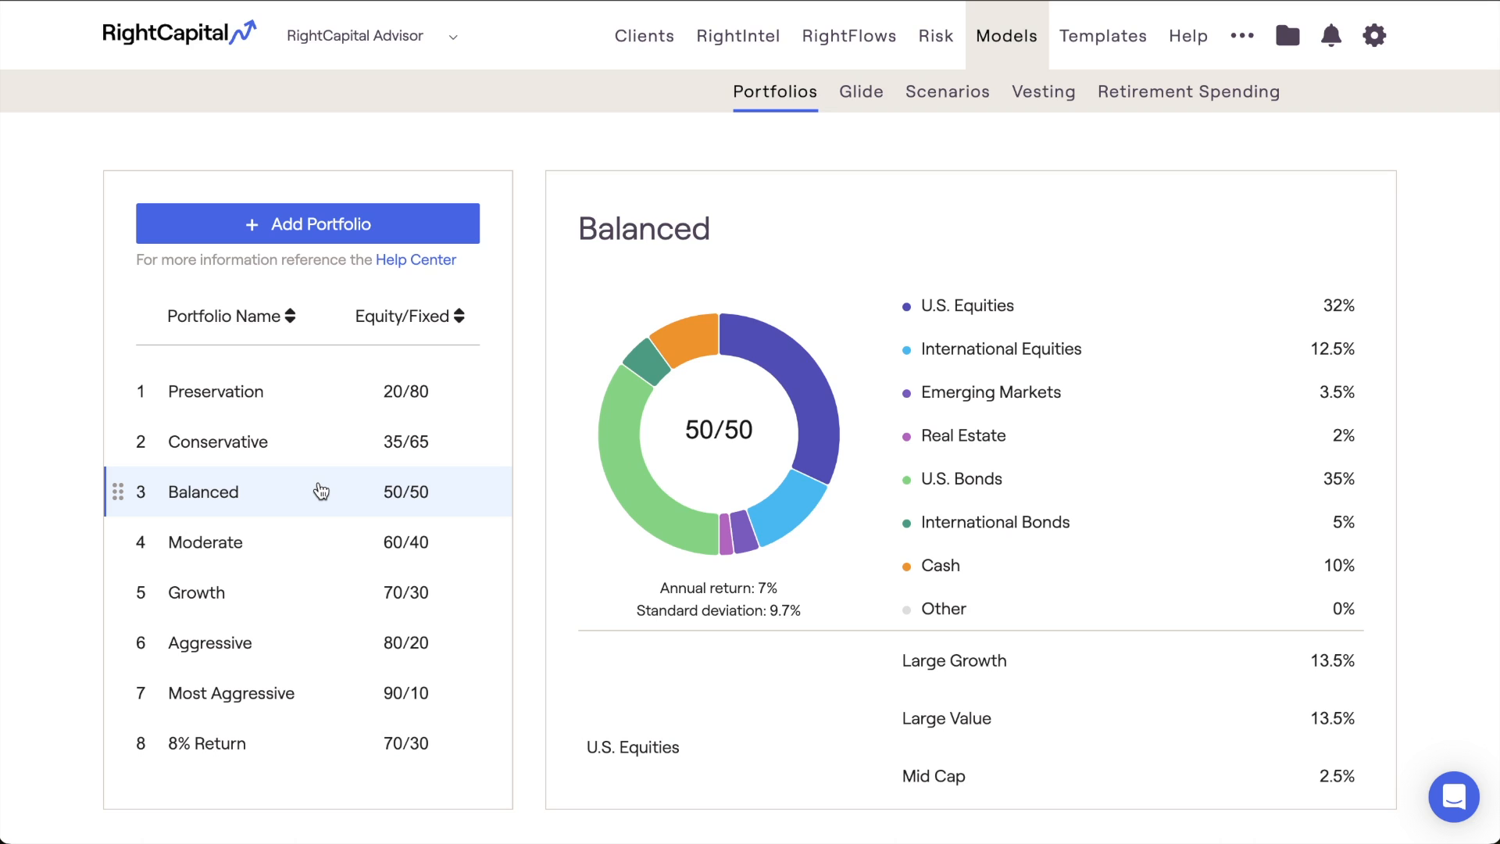
{"action": "left_click", "coordinate": [325, 540]}
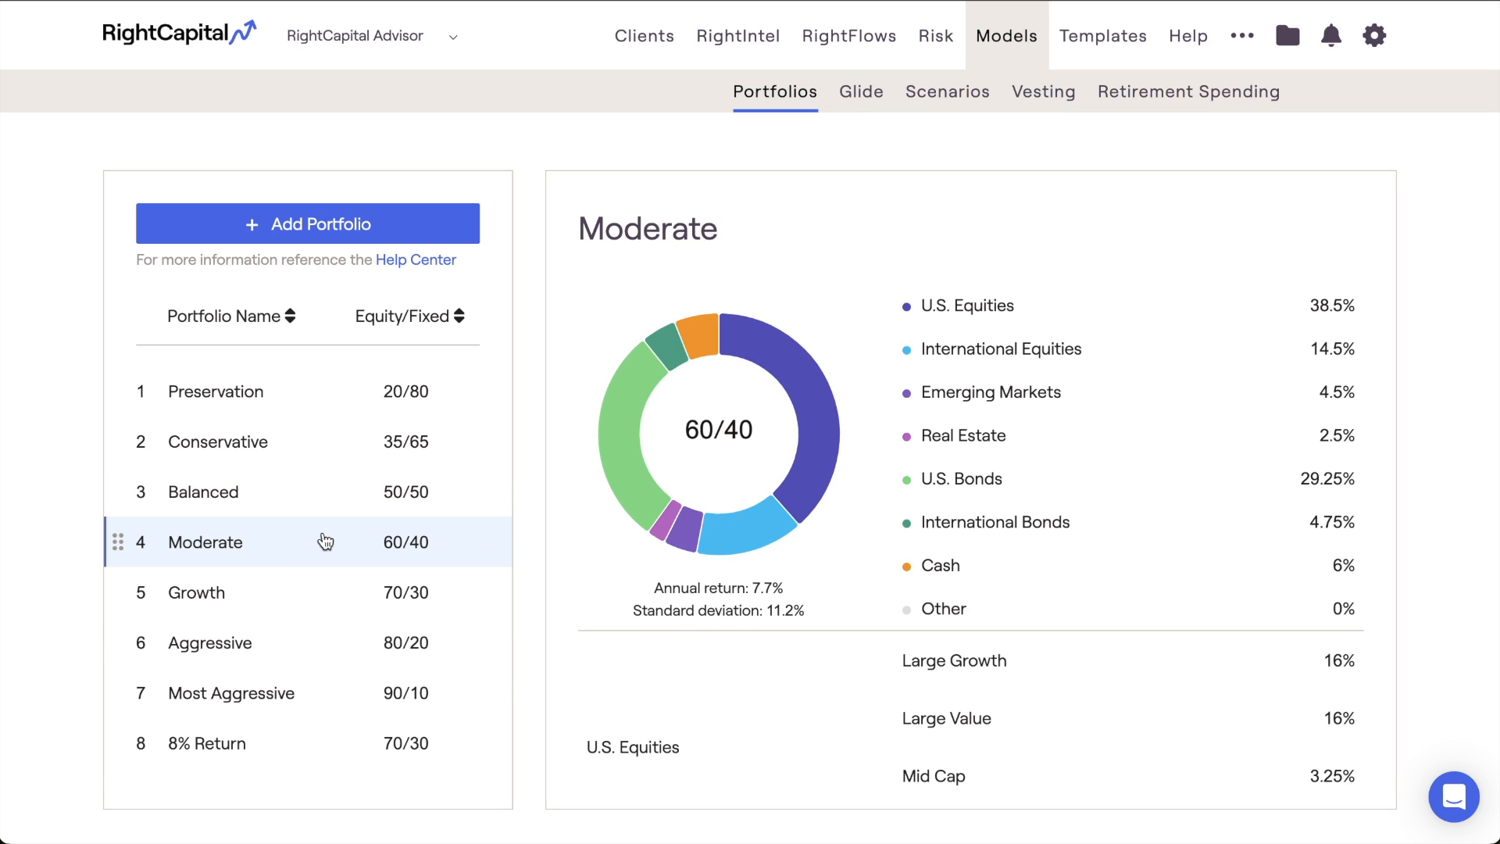
{"action": "left_click", "coordinate": [307, 591]}
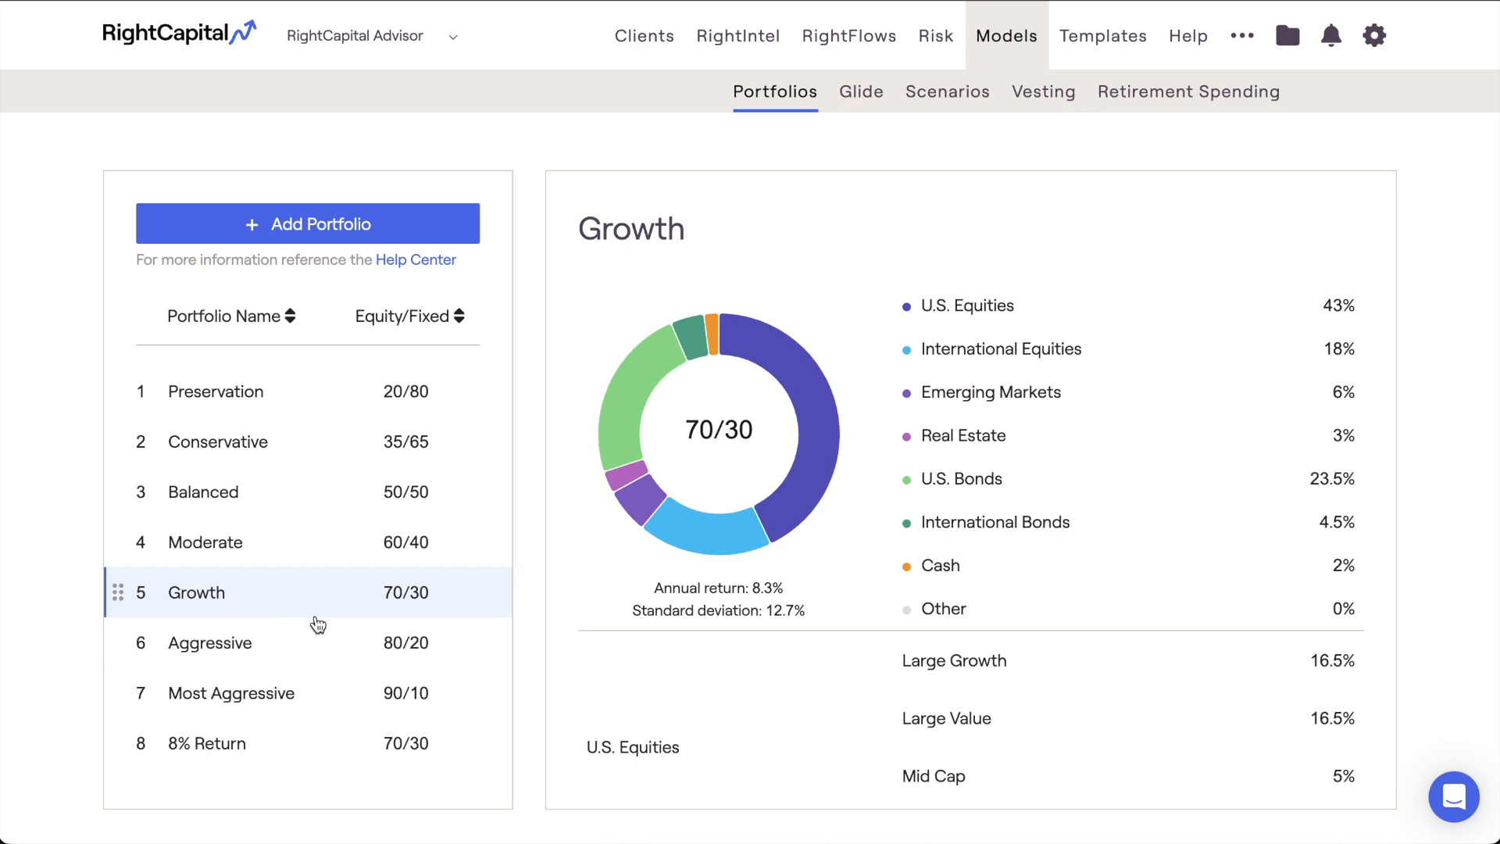
{"action": "left_click", "coordinate": [321, 639]}
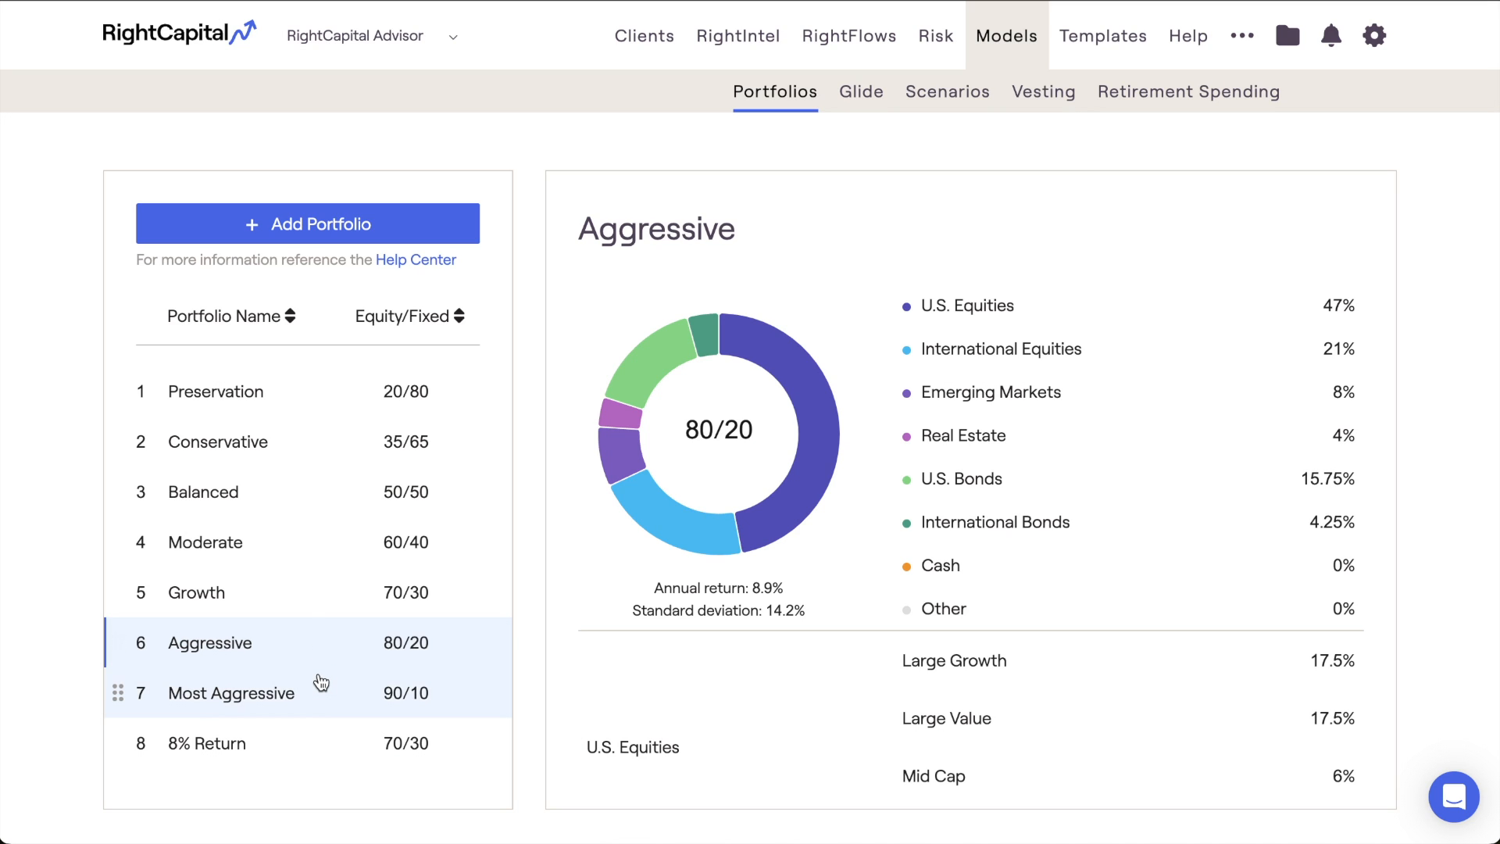
{"action": "left_click", "coordinate": [319, 681]}
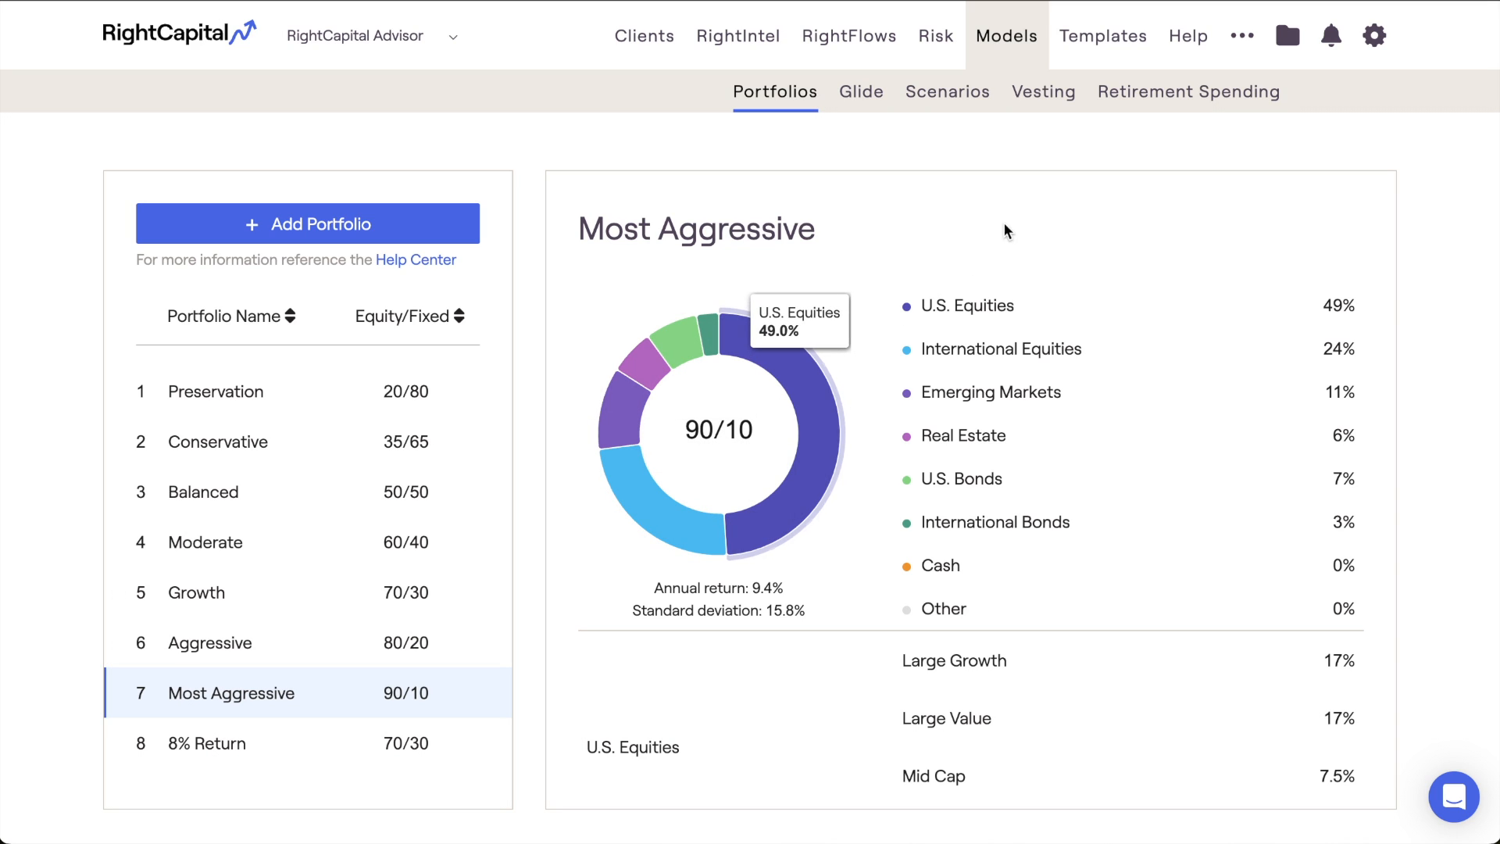
{"action": "mouse_move", "coordinate": [1243, 45]}
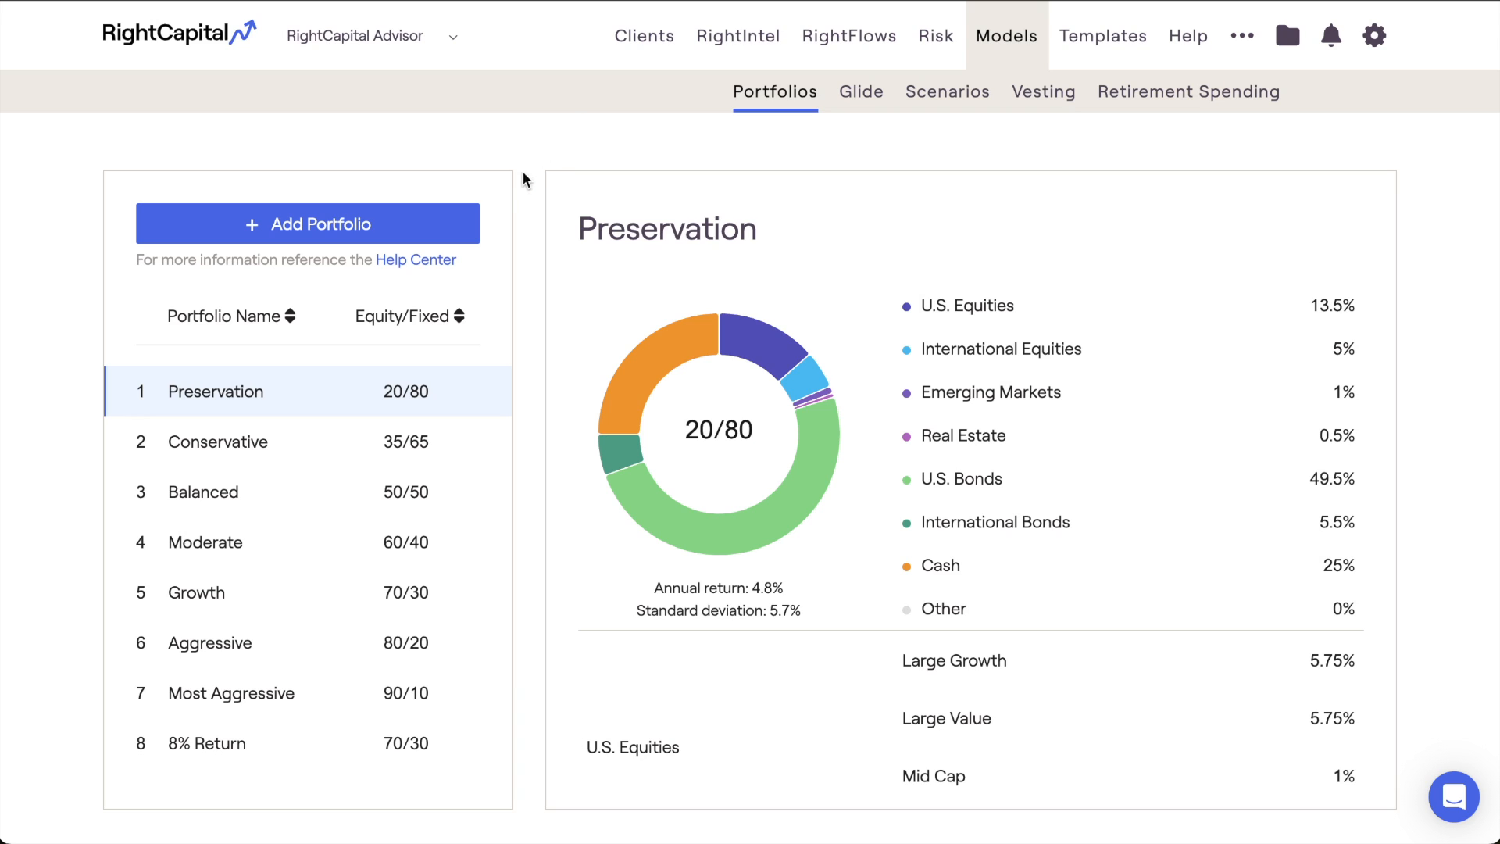
Add a new portfolio and rename it "New Model Portfolio"
{"action": "left_click", "coordinate": [471, 226]}
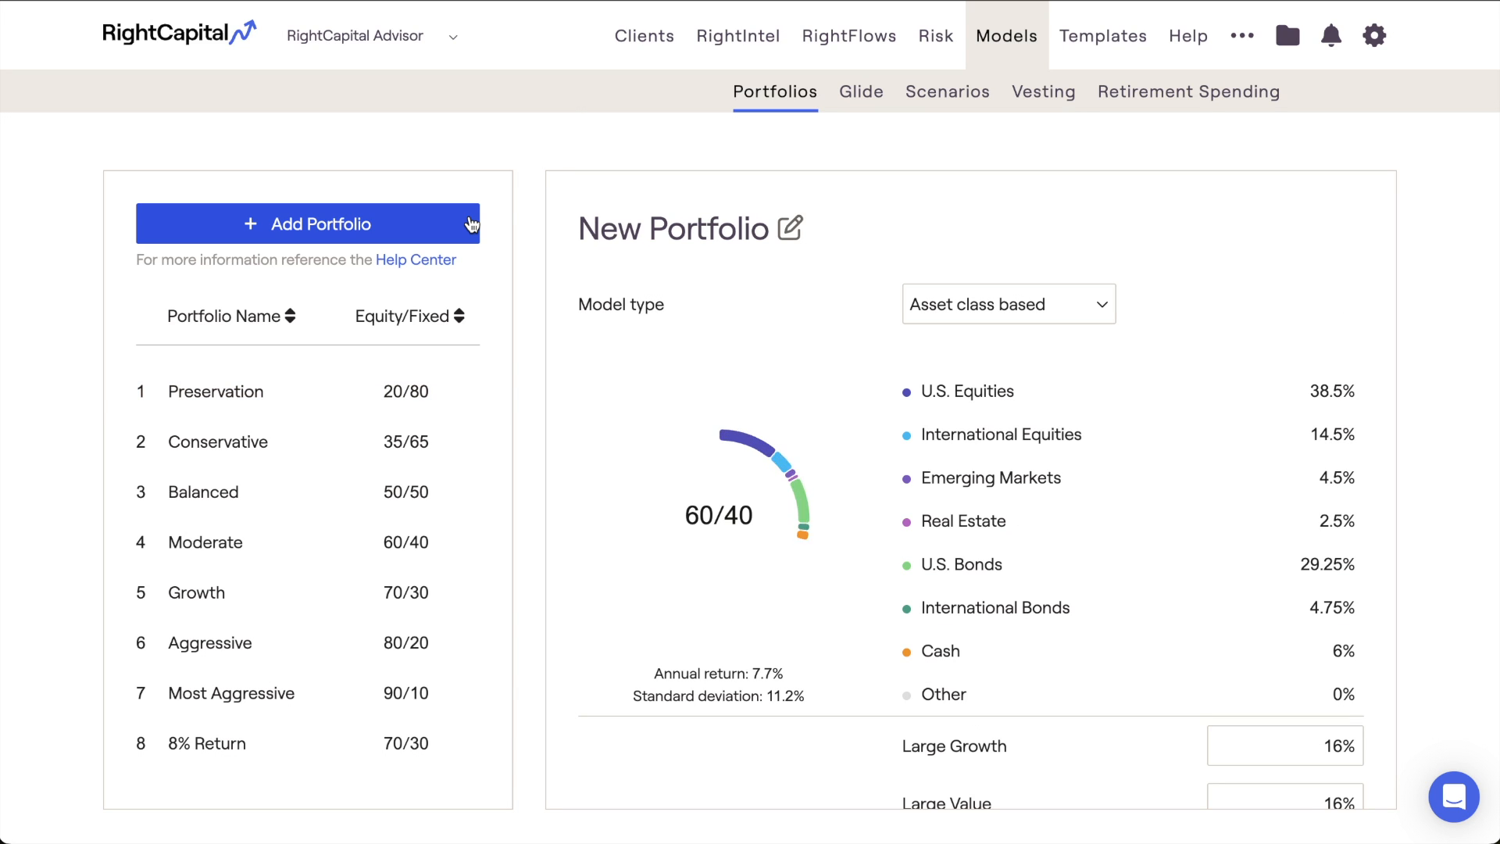
{"action": "scroll", "coordinate": [402, 439], "scroll_direction": "down", "scroll_amount": 3}
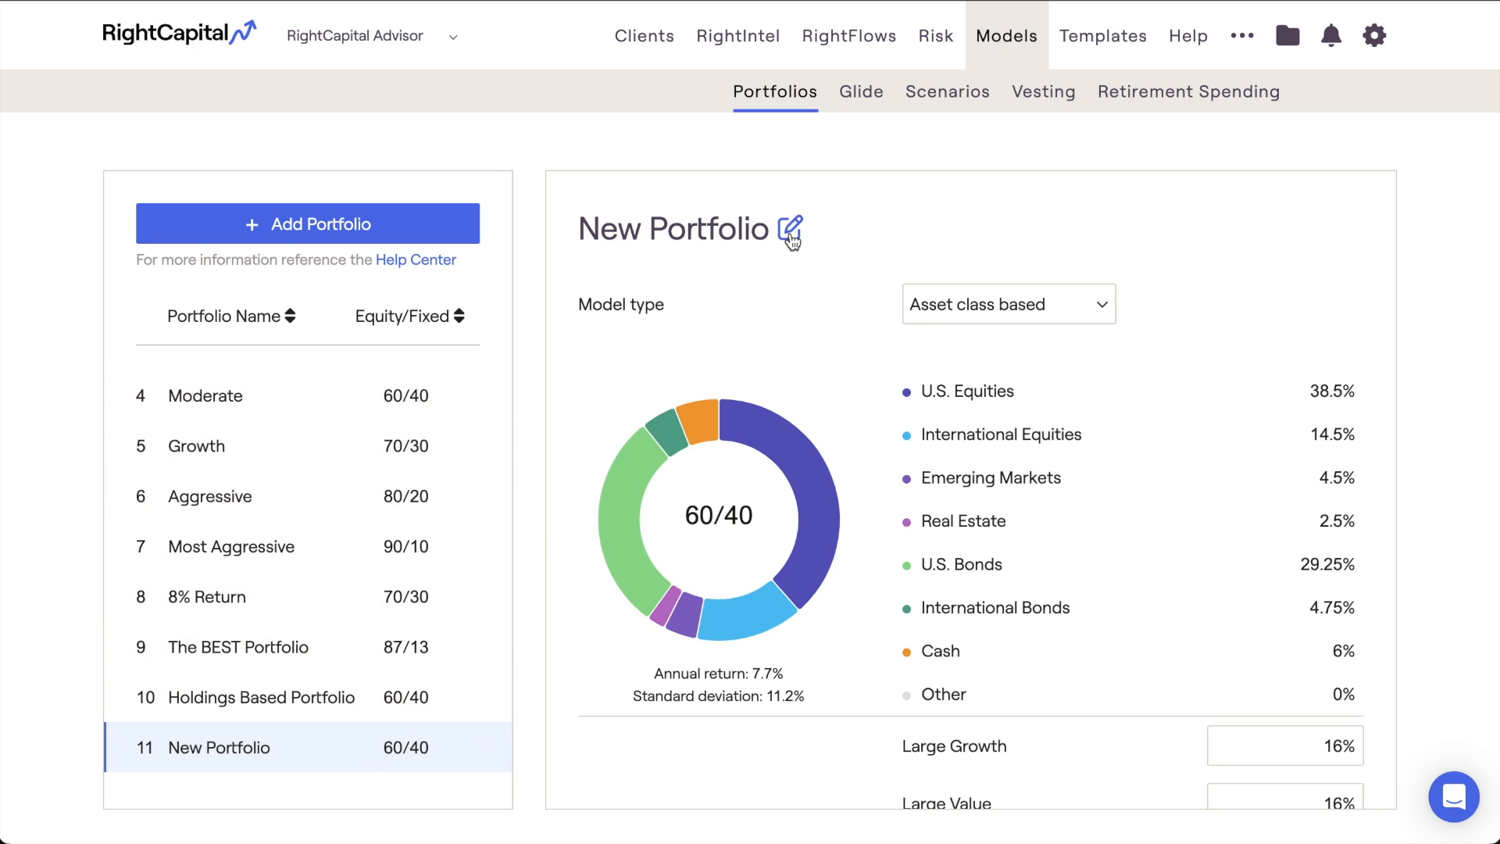
{"action": "left_click", "coordinate": [790, 230]}
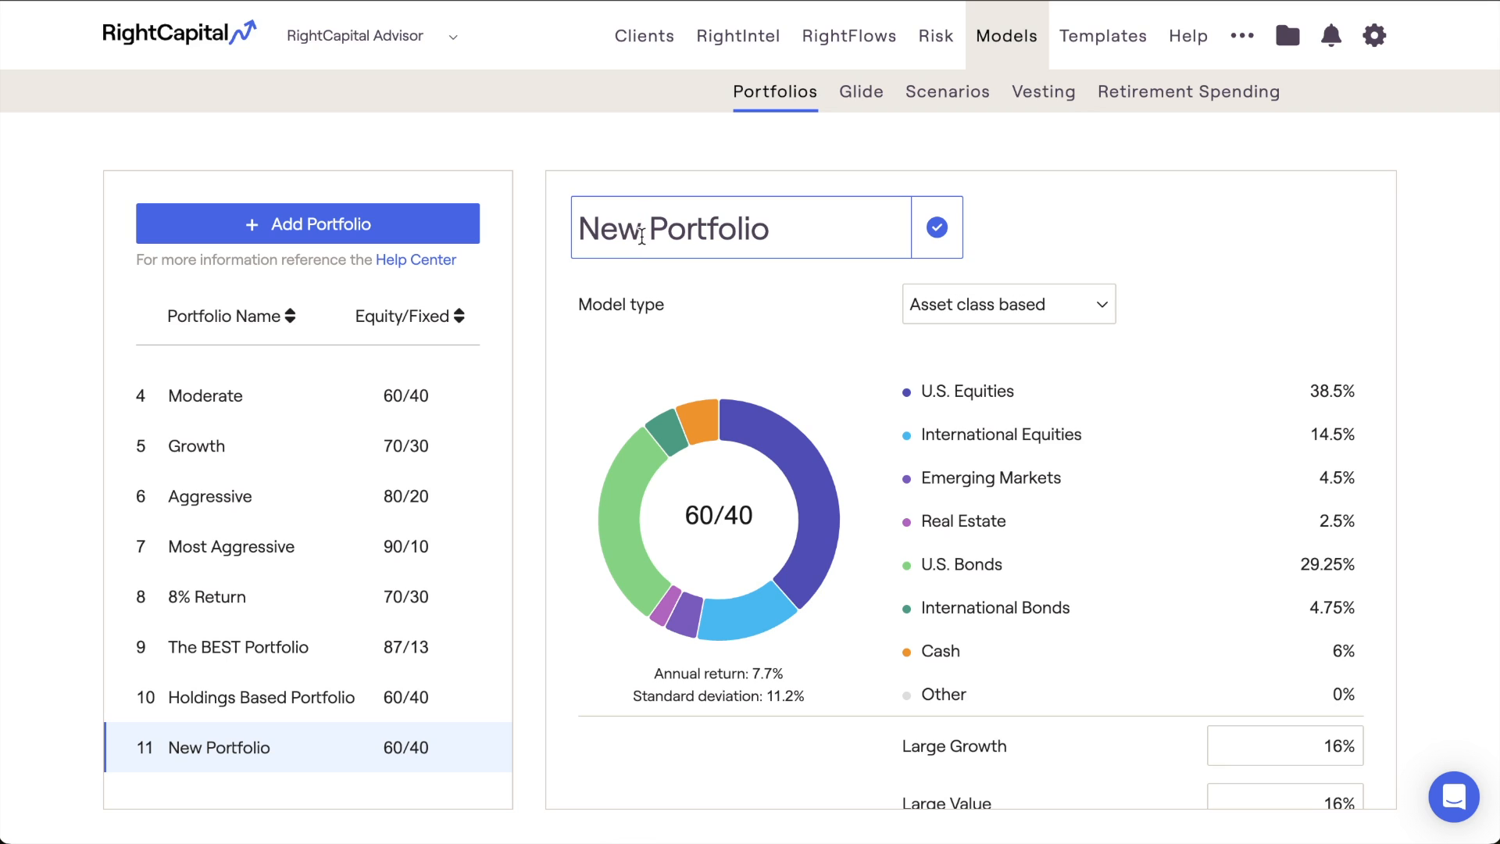
{"action": "type", "text": "Model"}
{"action": "key", "text": "Return"}
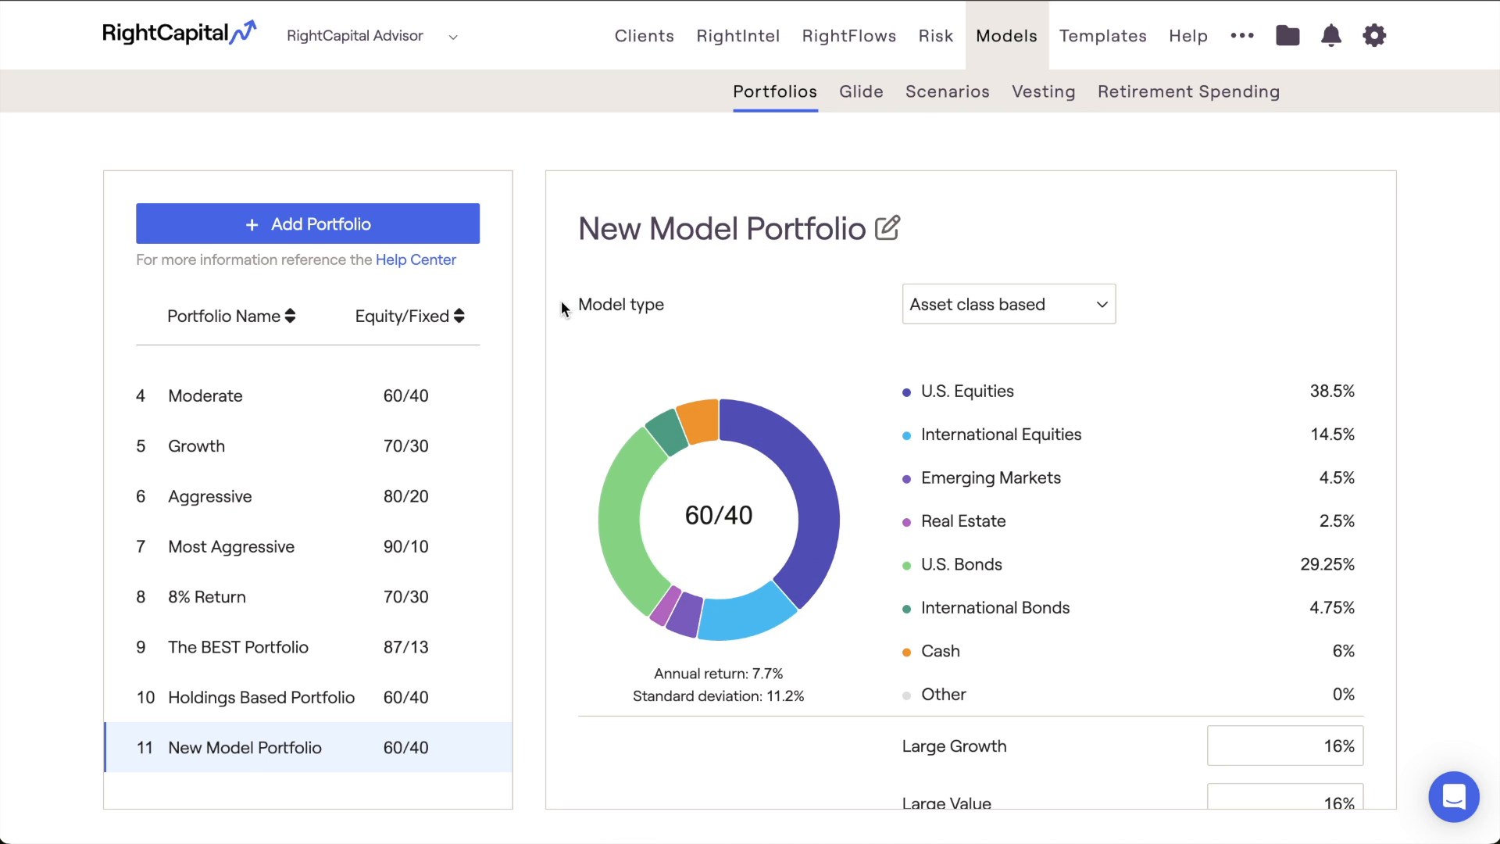
Choose Asset class based as the model type of New Model Portfolio
{"action": "left_click_drag", "start_coordinate": [573, 306], "coordinate": [687, 304]}
{"action": "left_click", "coordinate": [685, 304]}
{"action": "left_click", "coordinate": [1050, 304]}
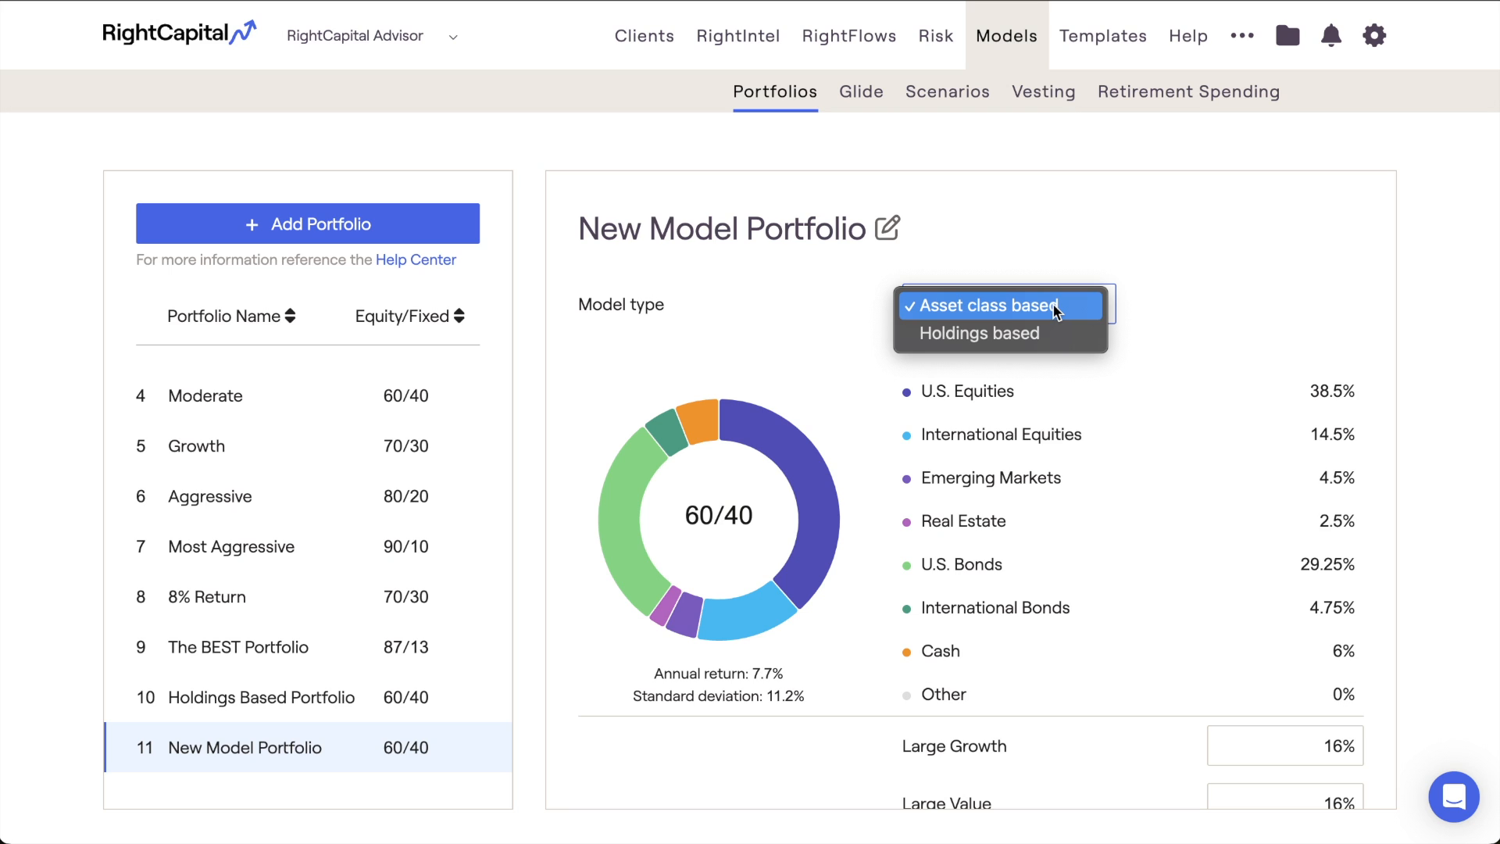
{"action": "left_click", "coordinate": [1056, 308]}
Set the U.S. Equities allocations of New Model Portfolio to 20% Large Growth and 12% Large Value
{"action": "scroll", "coordinate": [1157, 439], "scroll_direction": "down", "scroll_amount": 1}
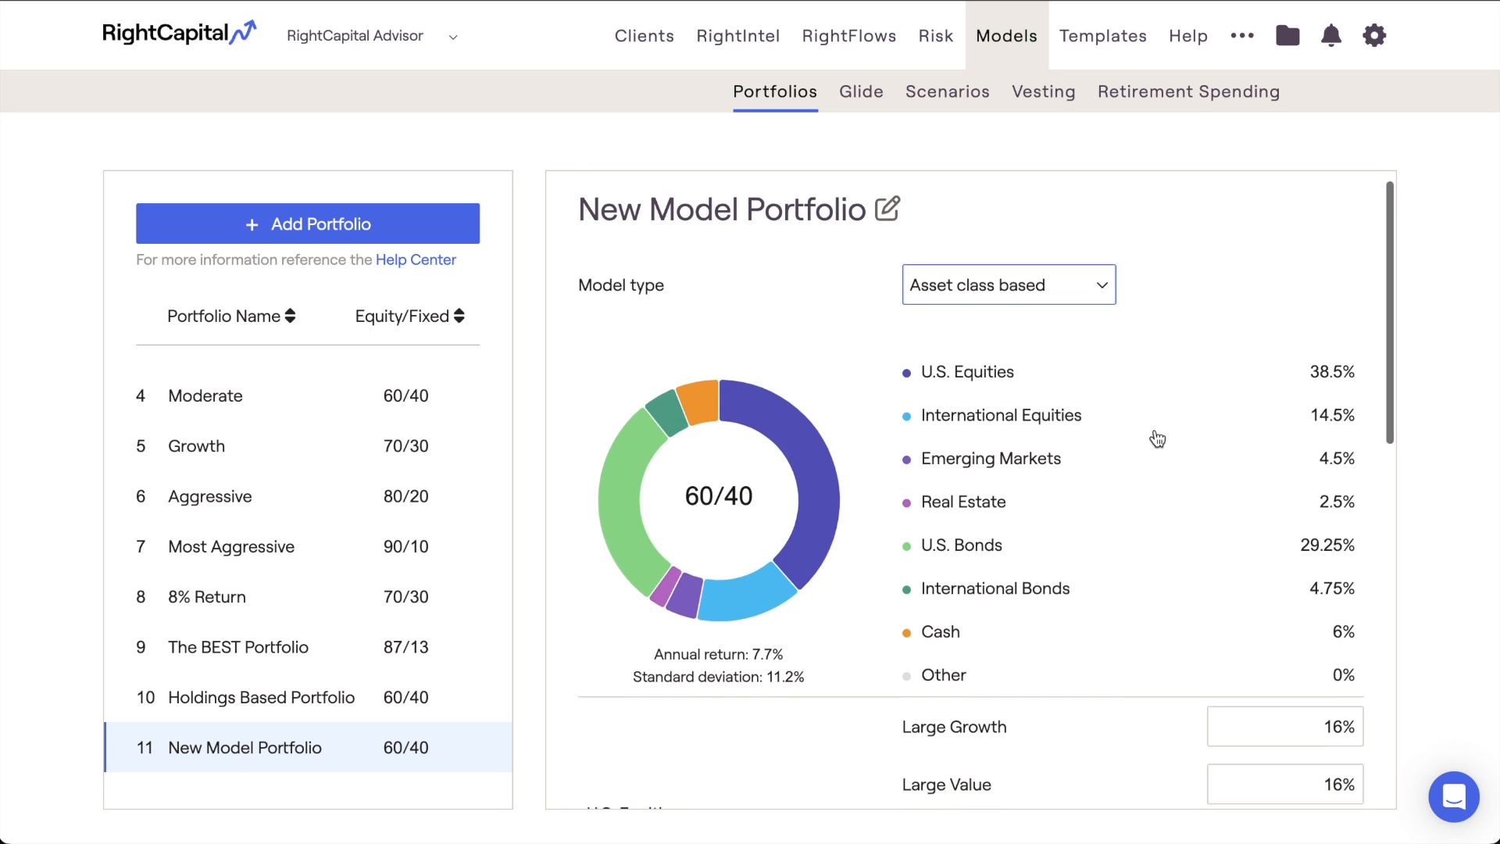
{"action": "scroll", "coordinate": [1158, 439], "scroll_direction": "down", "scroll_amount": 4}
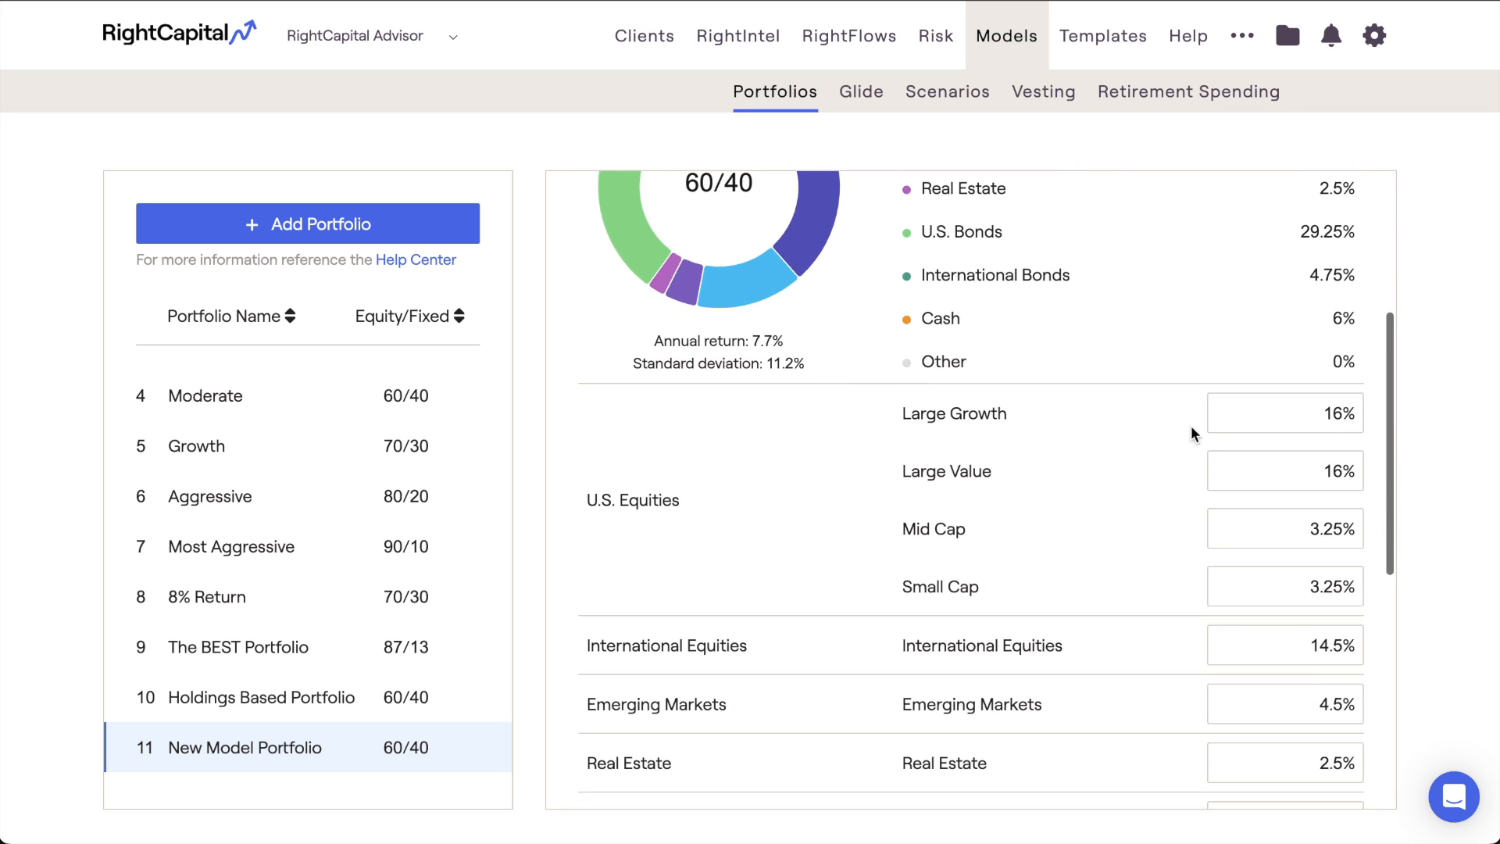
{"action": "left_click_drag", "start_coordinate": [1288, 411], "coordinate": [1378, 418]}
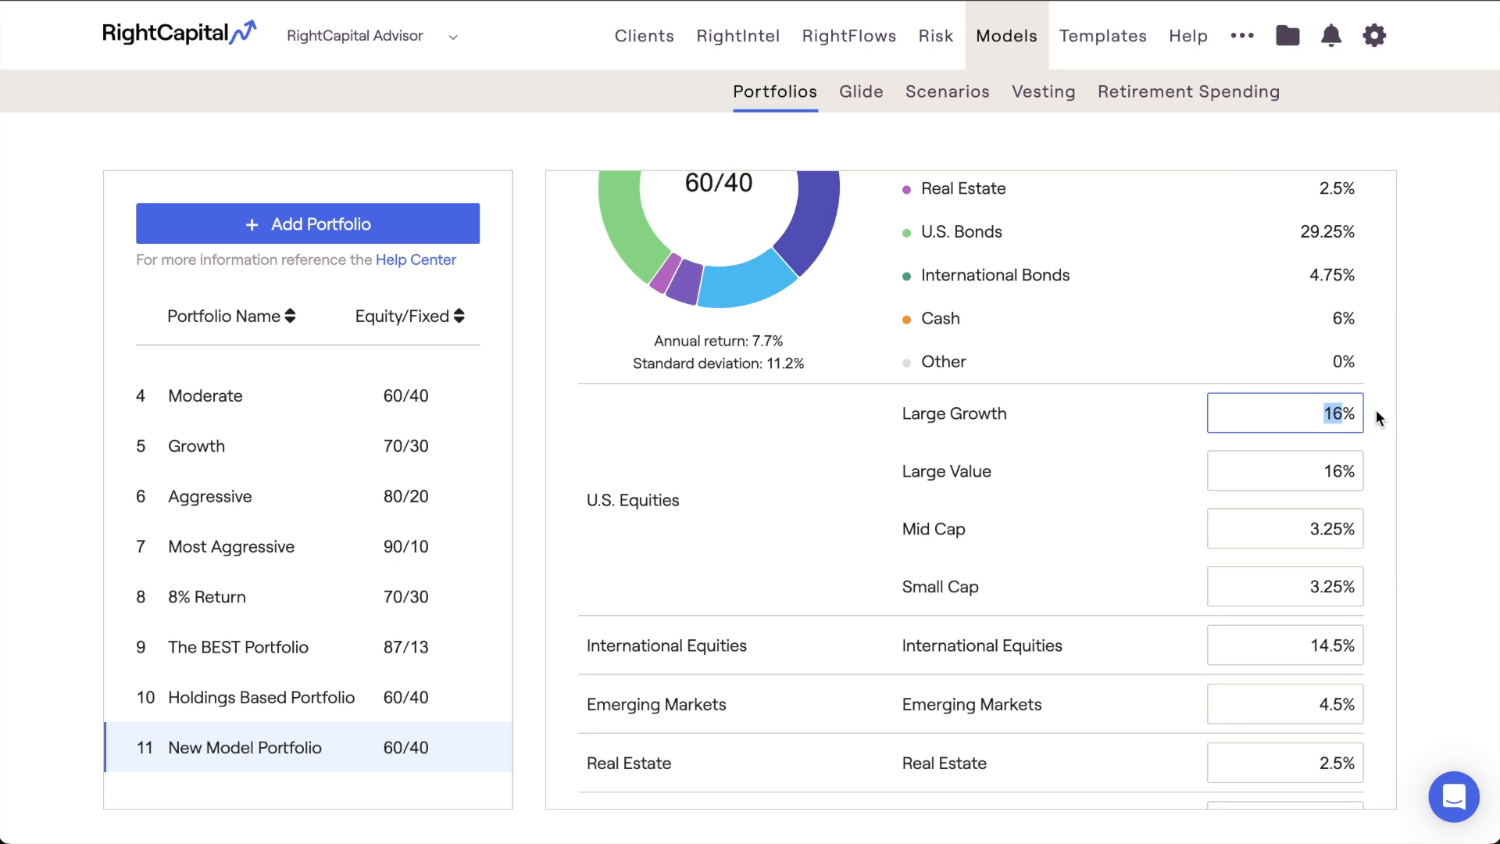
{"action": "type", "text": "20"}
{"action": "left_click", "coordinate": [1326, 469]}
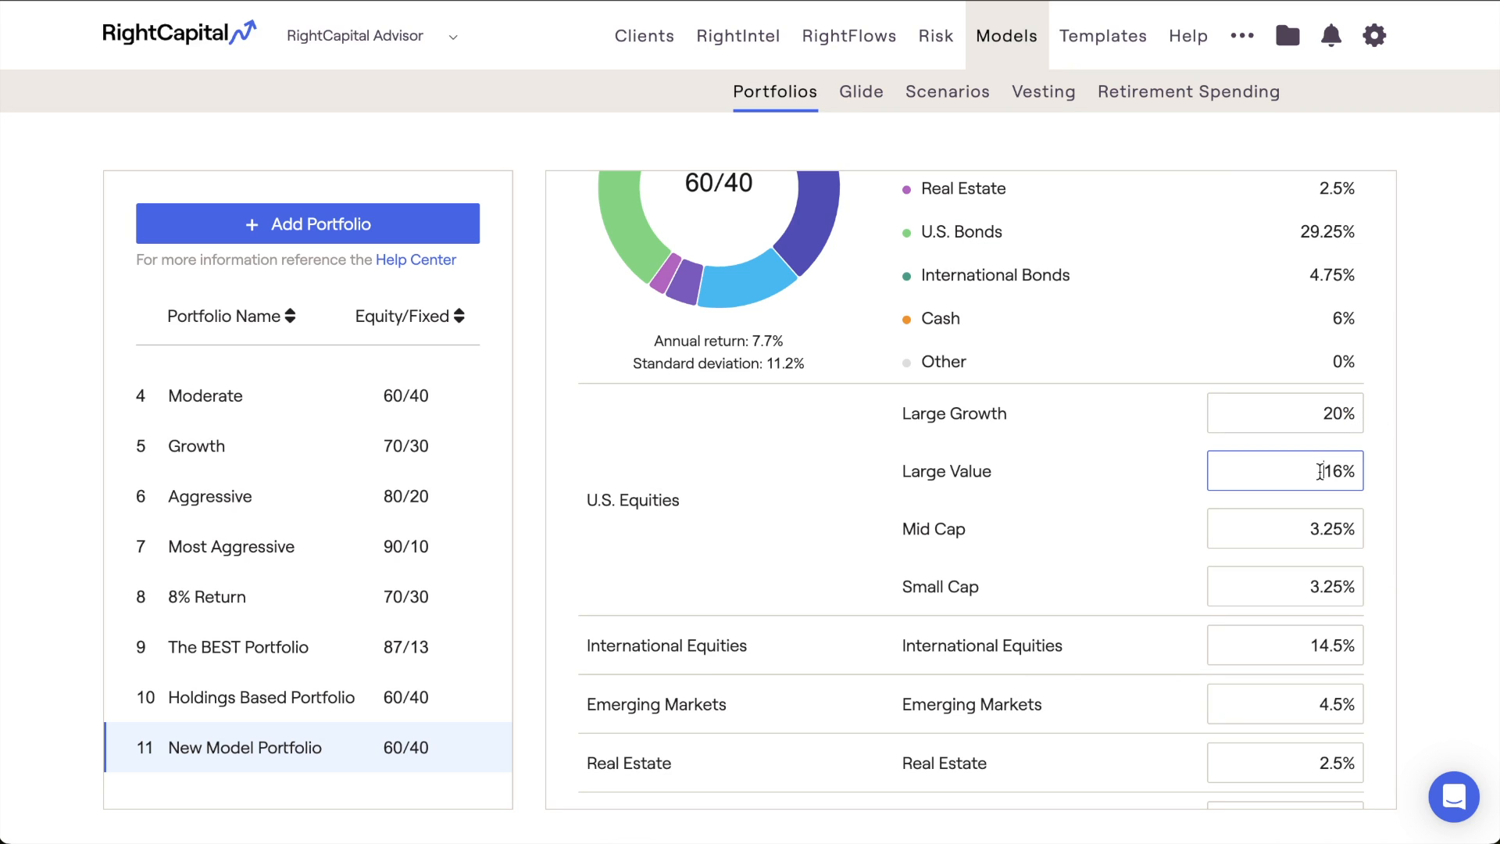
{"action": "left_click_drag", "start_coordinate": [1321, 470], "coordinate": [1360, 471]}
{"action": "type", "text": "12"}
Check the allocation total of New Model Portfolio and save the asset class allocations
{"action": "scroll", "coordinate": [1281, 594], "scroll_direction": "down", "scroll_amount": 6}
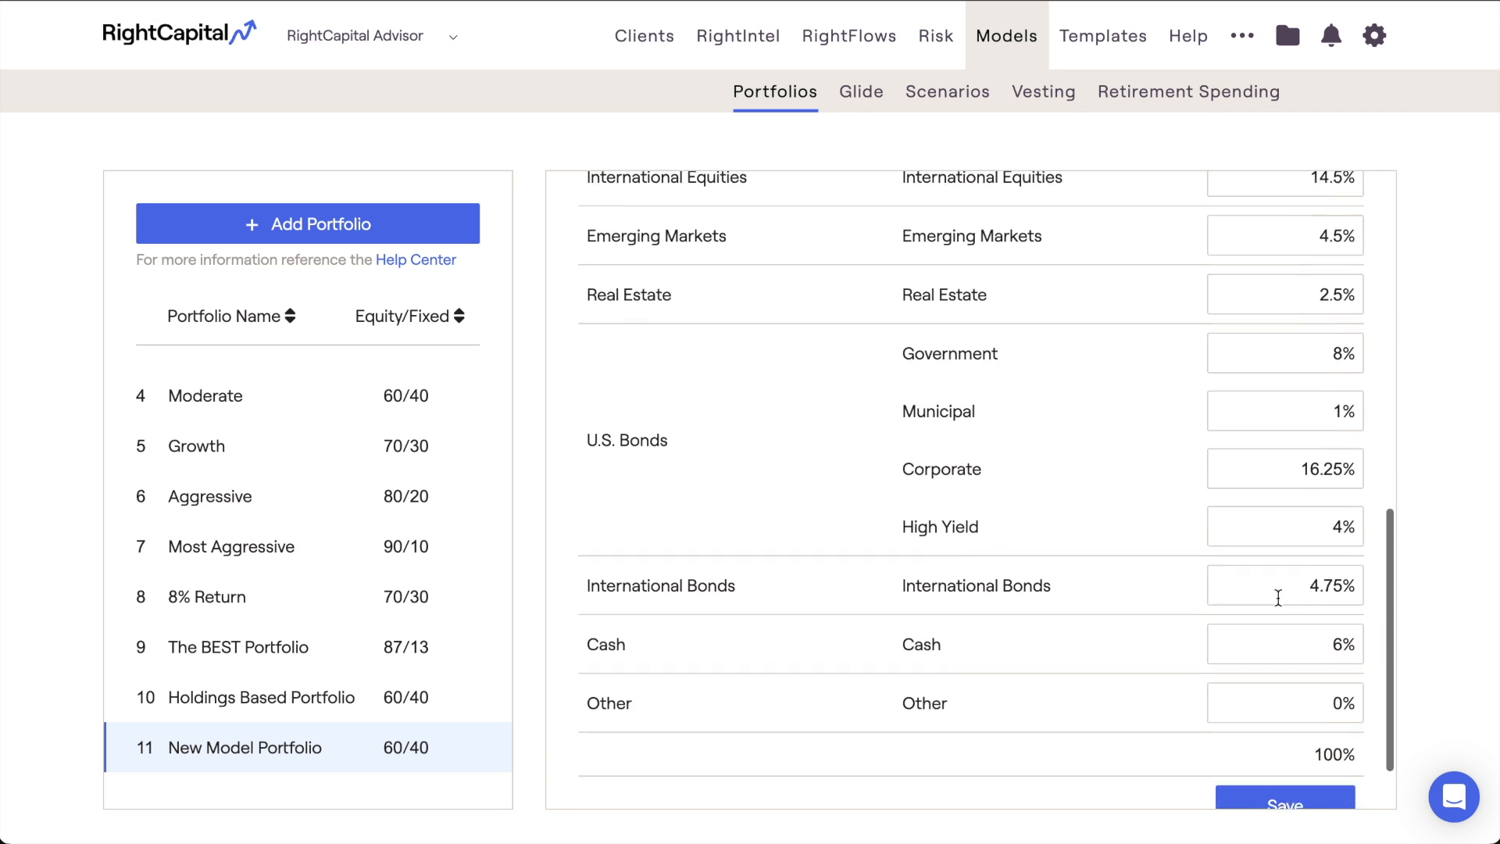
{"action": "scroll", "coordinate": [1279, 598], "scroll_direction": "down", "scroll_amount": 1}
{"action": "left_click_drag", "start_coordinate": [1299, 670], "coordinate": [1370, 673]}
{"action": "left_click", "coordinate": [1368, 677]}
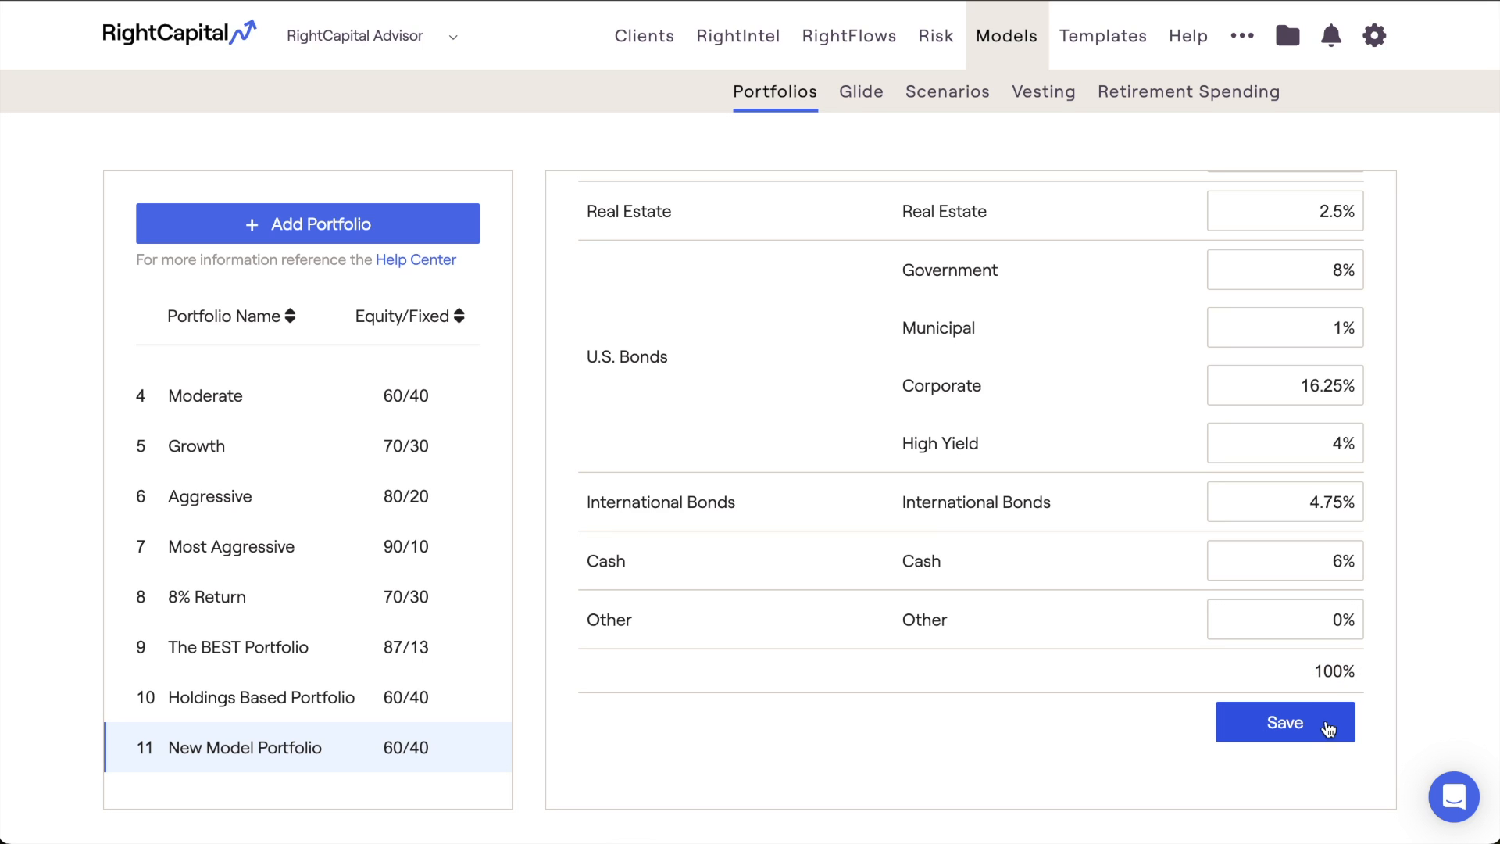
{"action": "left_click", "coordinate": [1328, 732]}
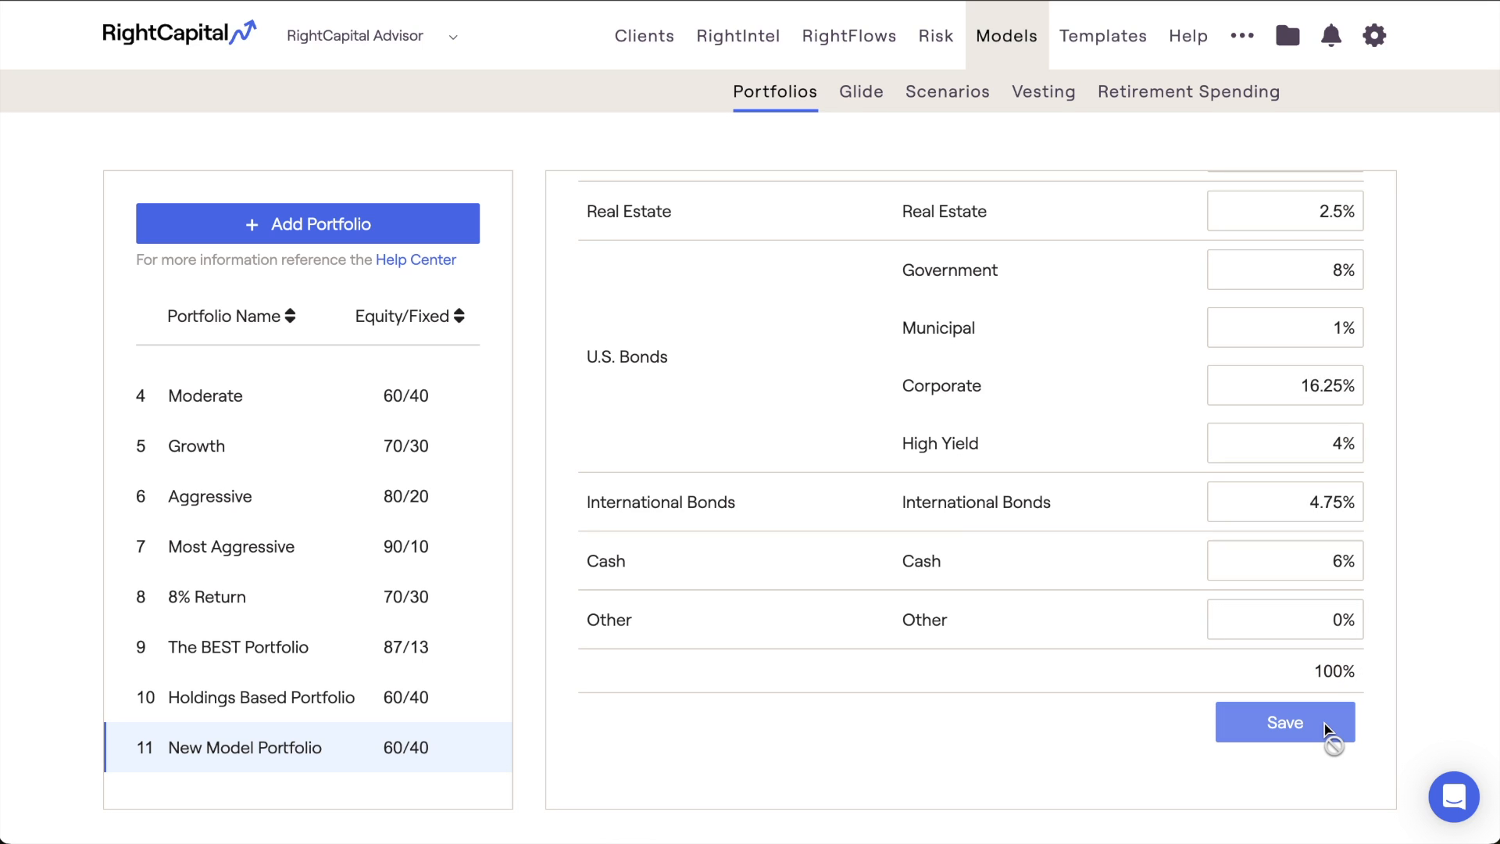
Switch New Model Portfolio's model type to Holdings based, accepting deletion of the existing model details
{"action": "scroll", "coordinate": [1162, 556], "scroll_direction": "up", "scroll_amount": 10}
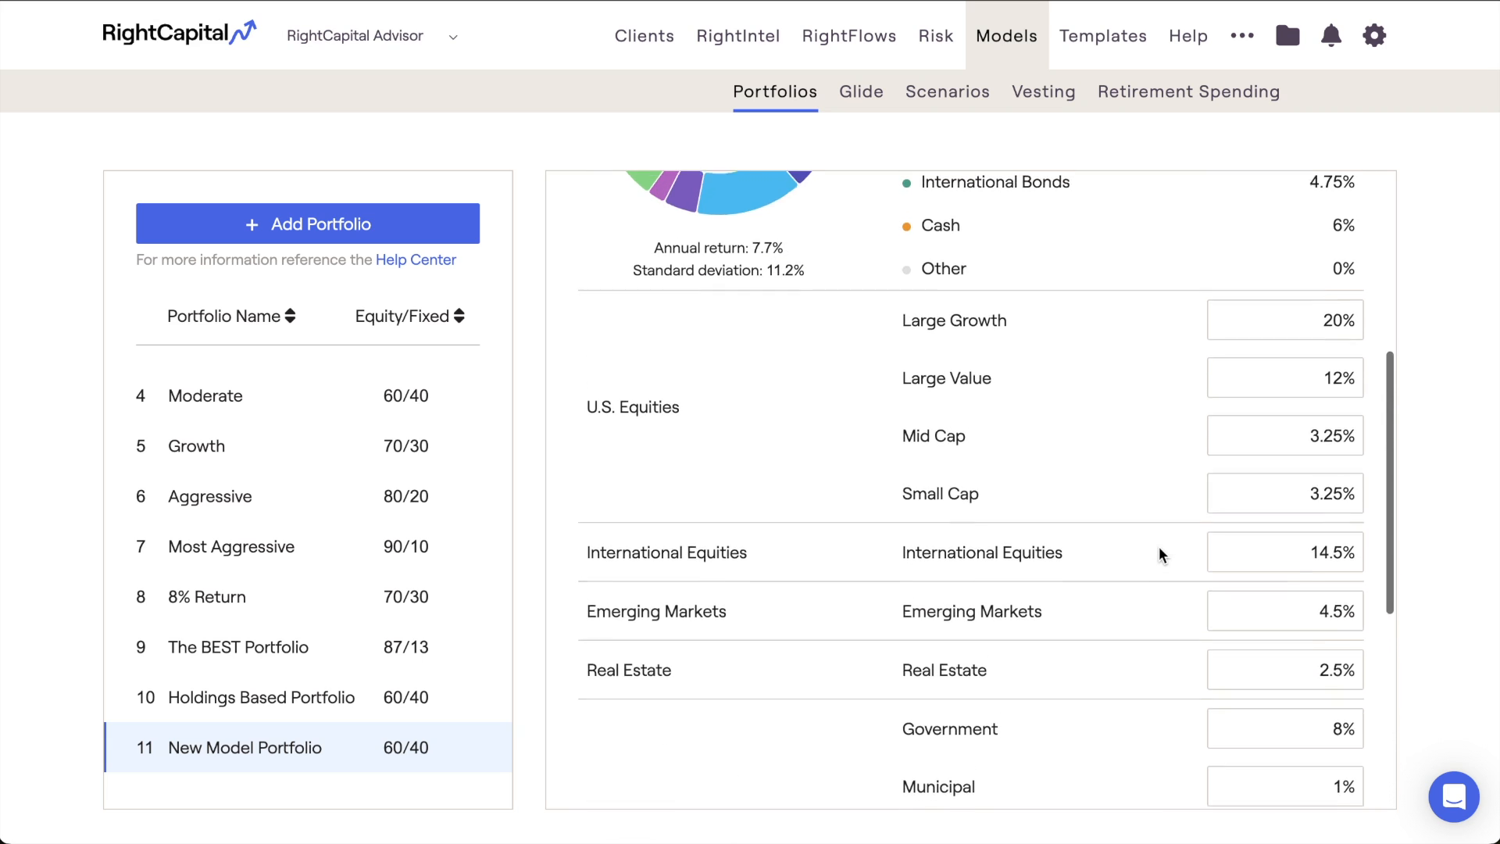
{"action": "left_click", "coordinate": [1077, 316]}
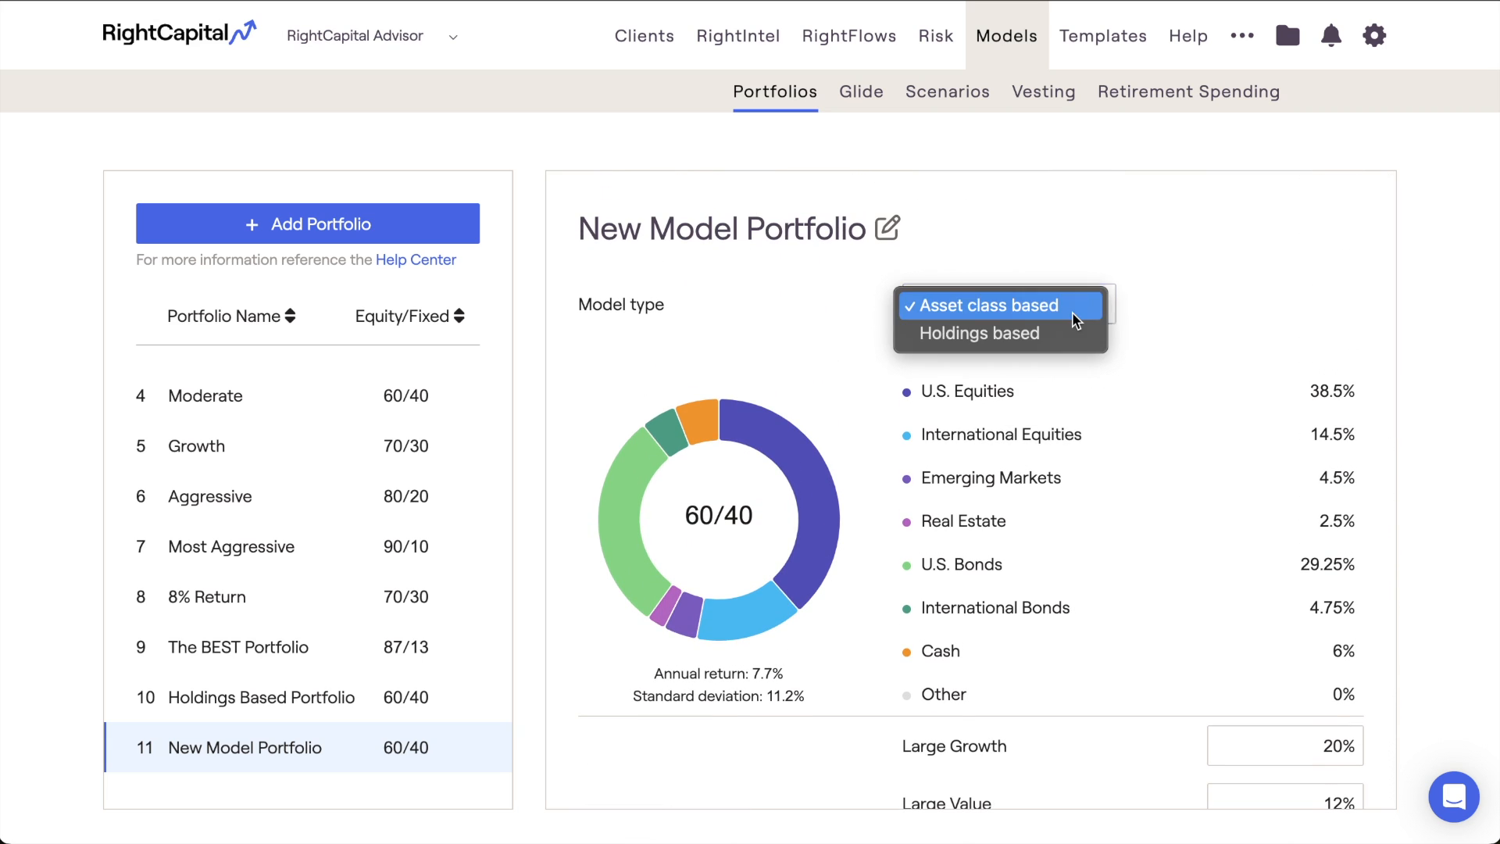
{"action": "left_click", "coordinate": [1076, 332]}
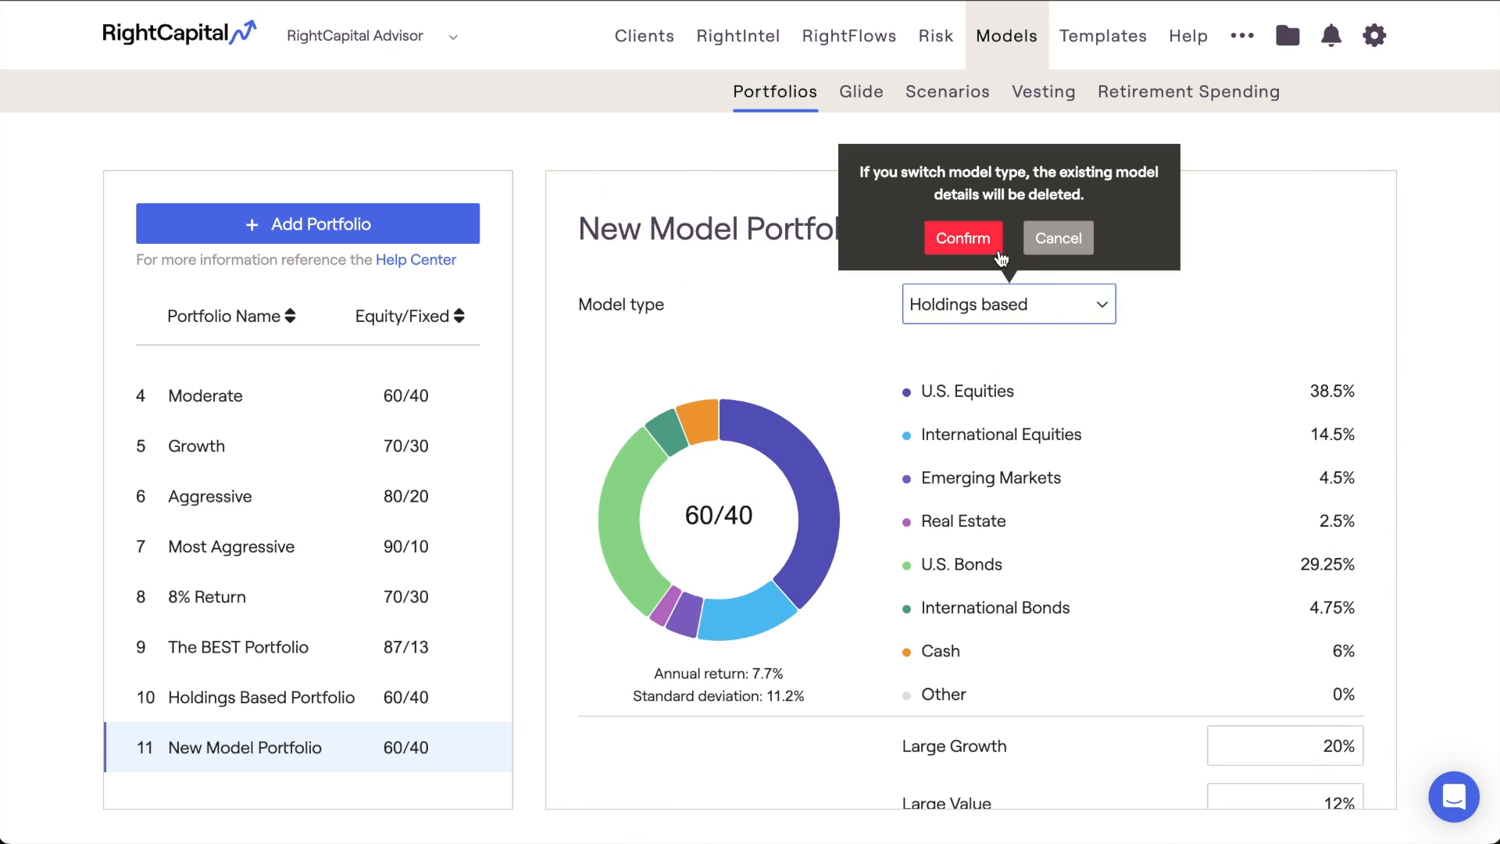
{"action": "left_click", "coordinate": [1000, 254]}
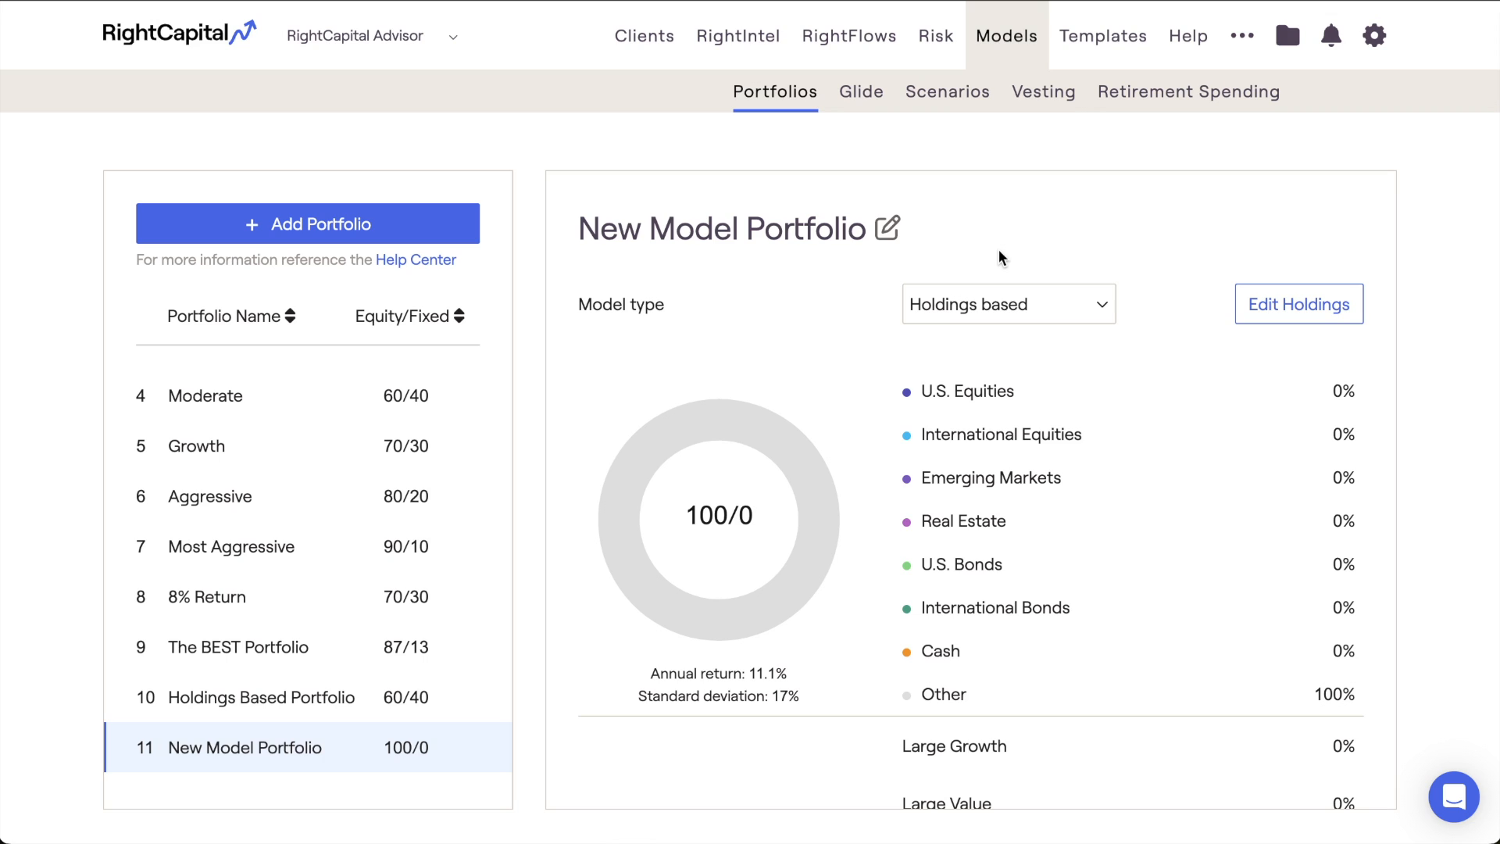
Add GOOG (Alphabet Inc) to New Model Portfolio's holdings with a 60% allocation
{"action": "left_click", "coordinate": [1239, 304]}
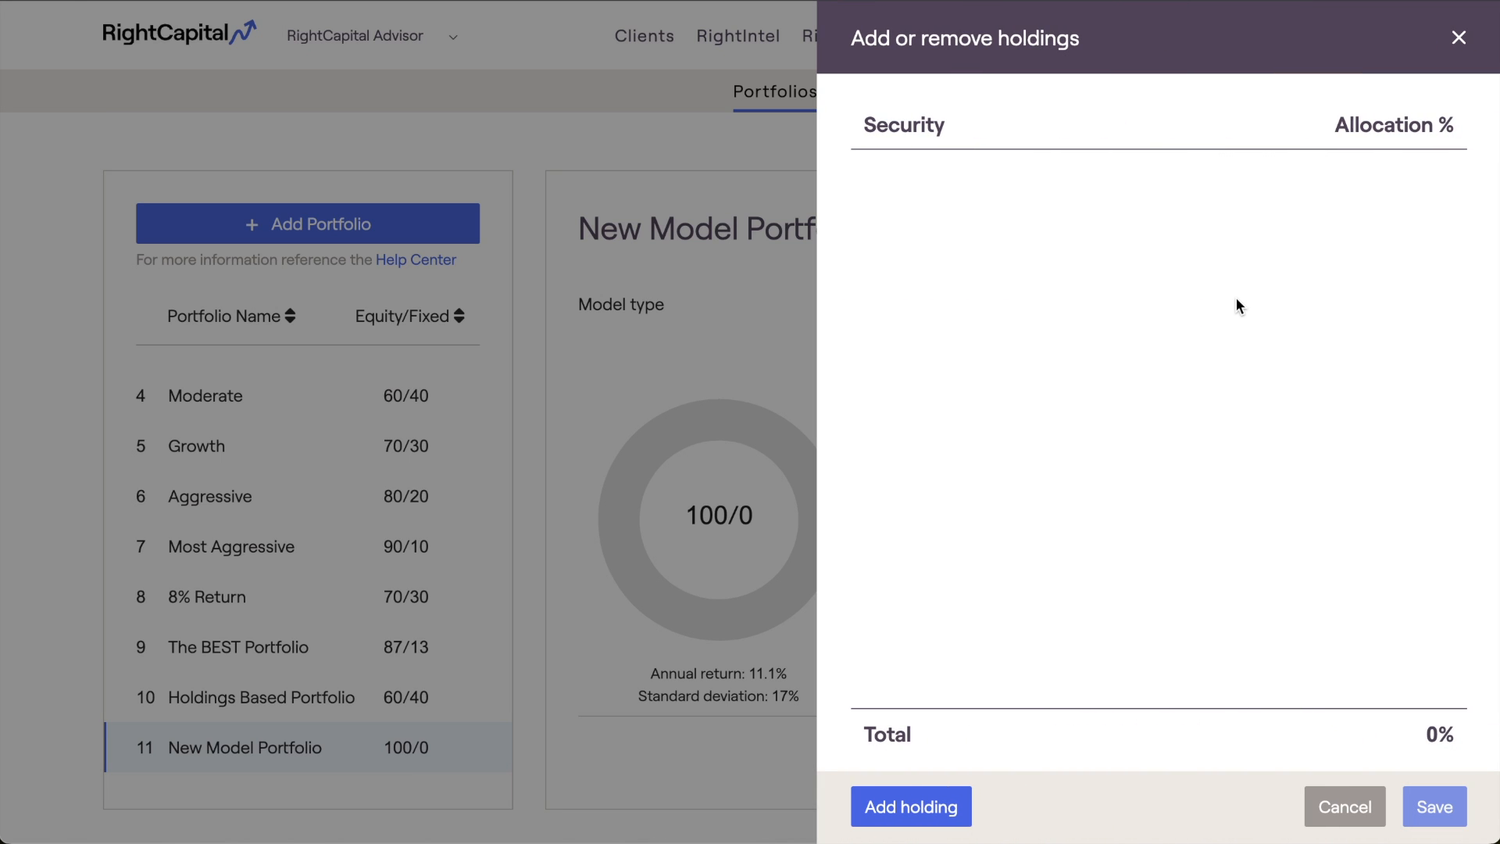
{"action": "left_click", "coordinate": [879, 805]}
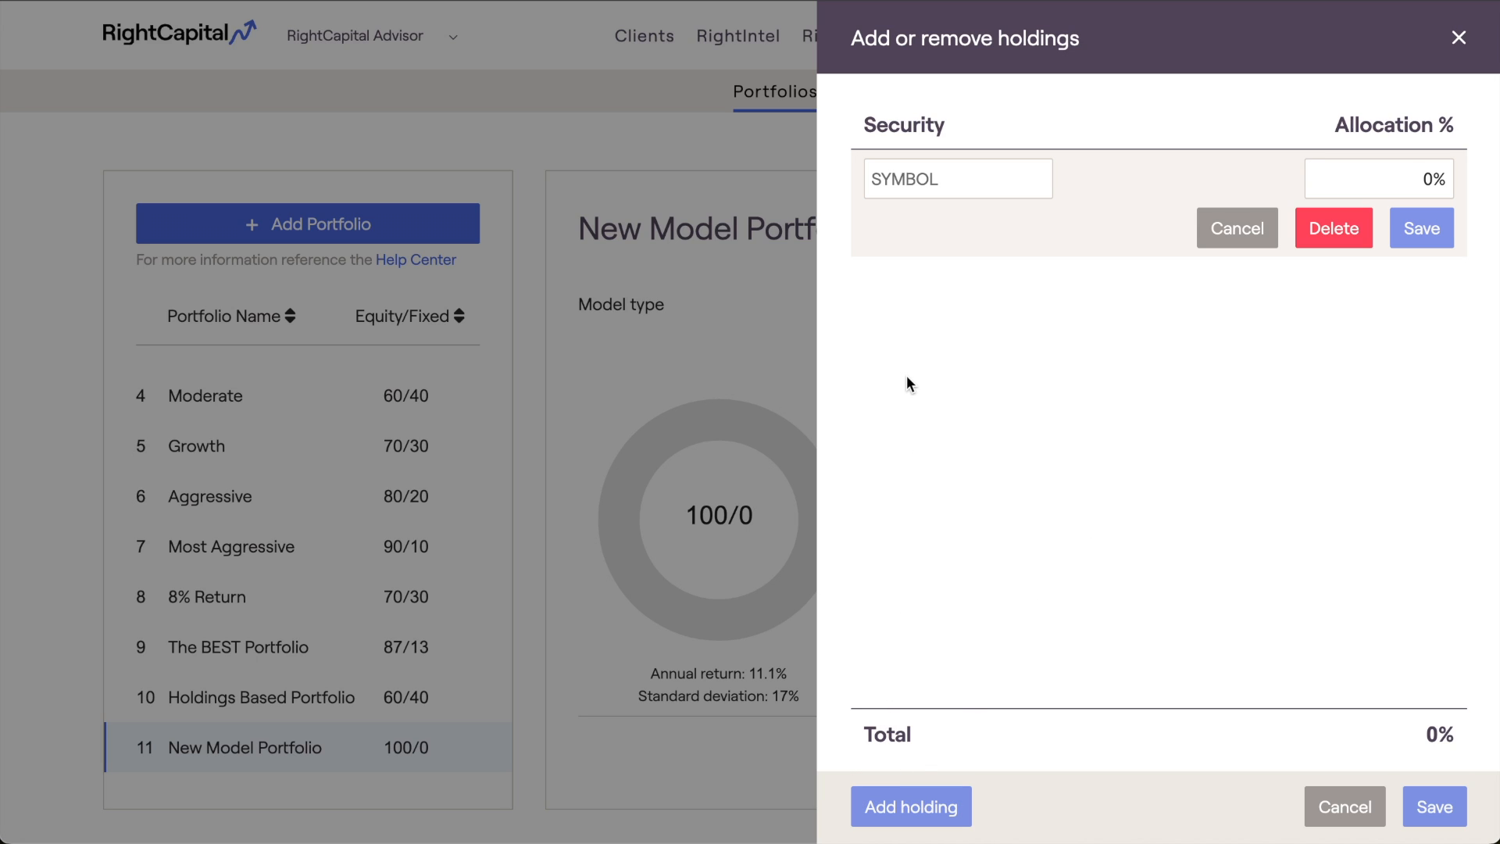
{"action": "left_click", "coordinate": [921, 179]}
{"action": "type", "text": "GOOG"}
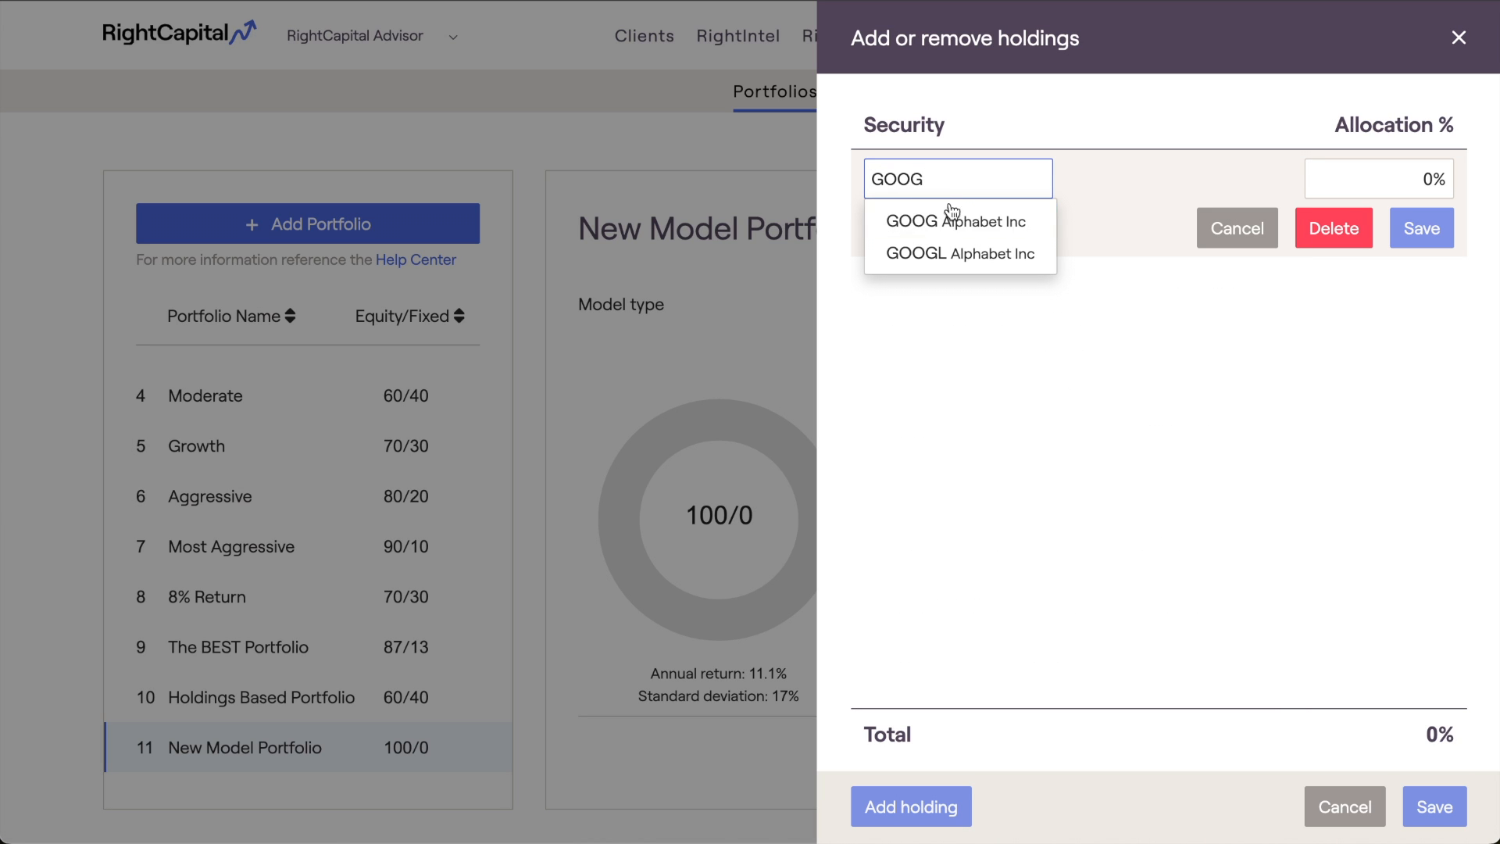
{"action": "left_click", "coordinate": [965, 222]}
{"action": "left_click", "coordinate": [1353, 184]}
{"action": "type", "text": "60"}
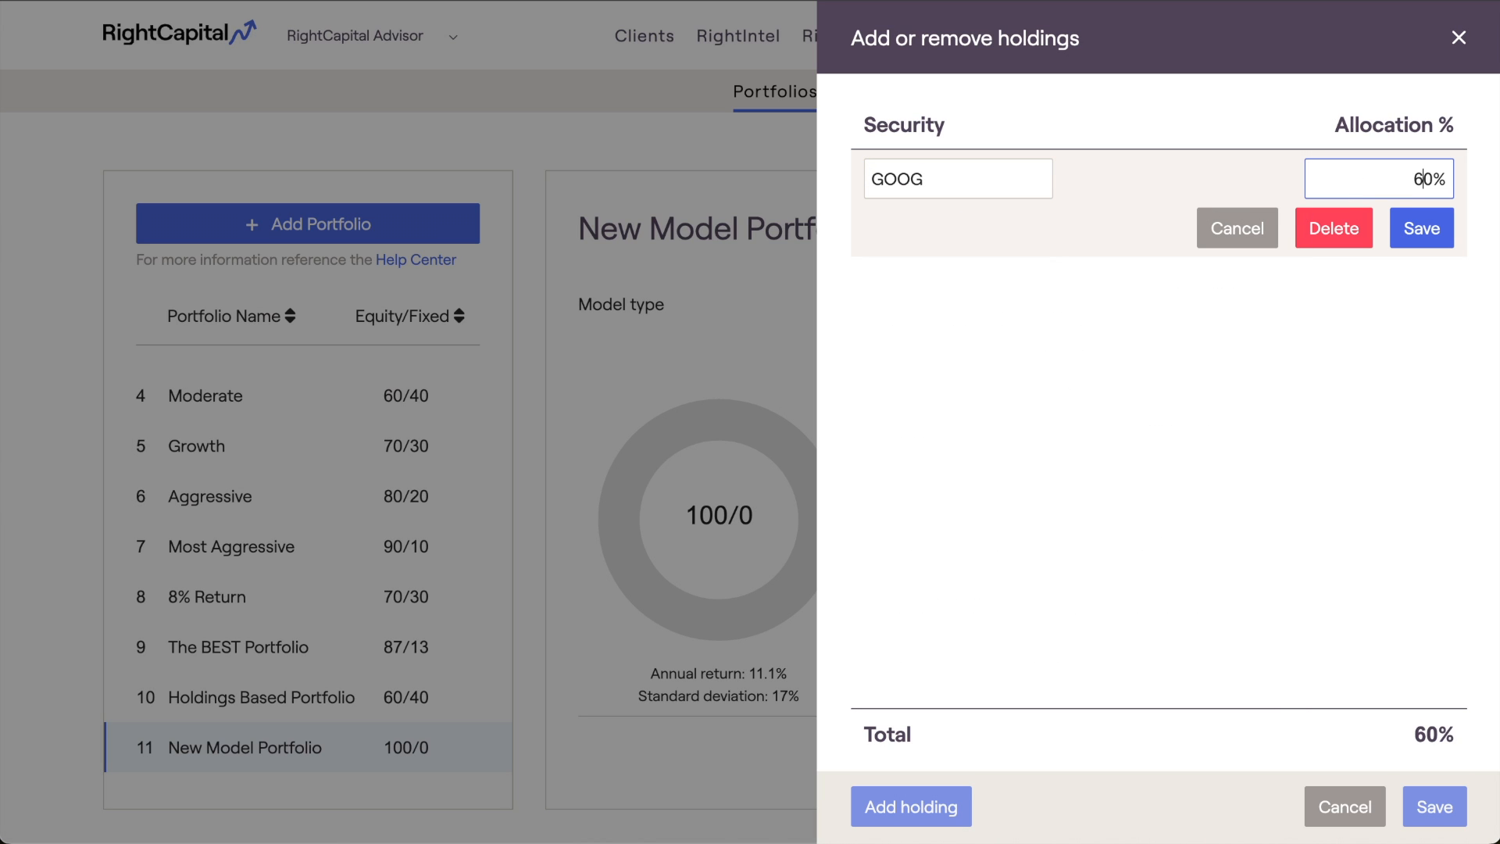
{"action": "left_click", "coordinate": [1413, 228]}
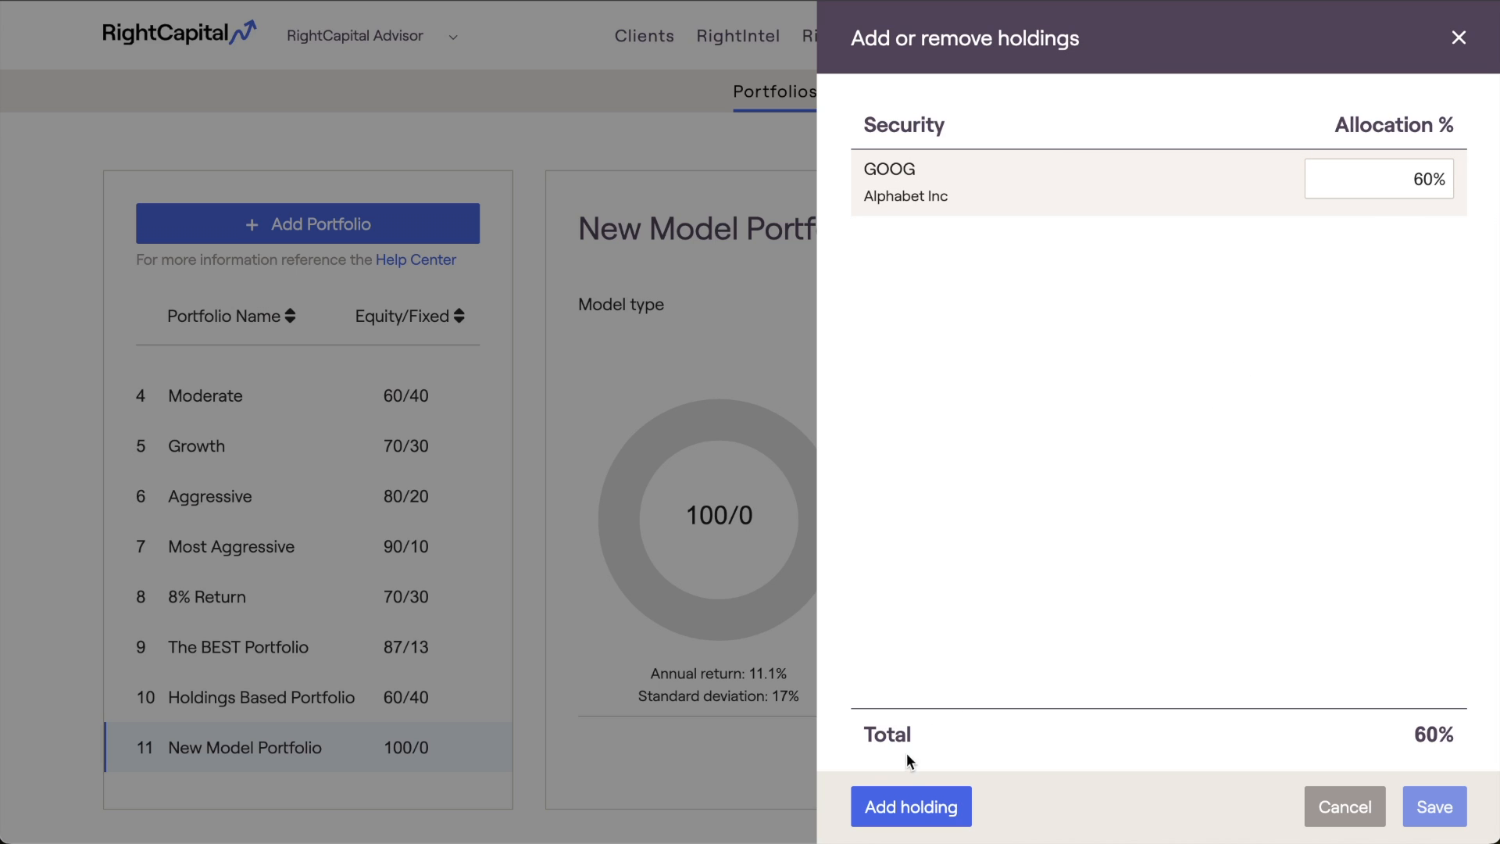
Add VSTBX with a 40% allocation and save the holdings of New Model Portfolio
{"action": "left_click", "coordinate": [875, 805]}
{"action": "left_click", "coordinate": [950, 171]}
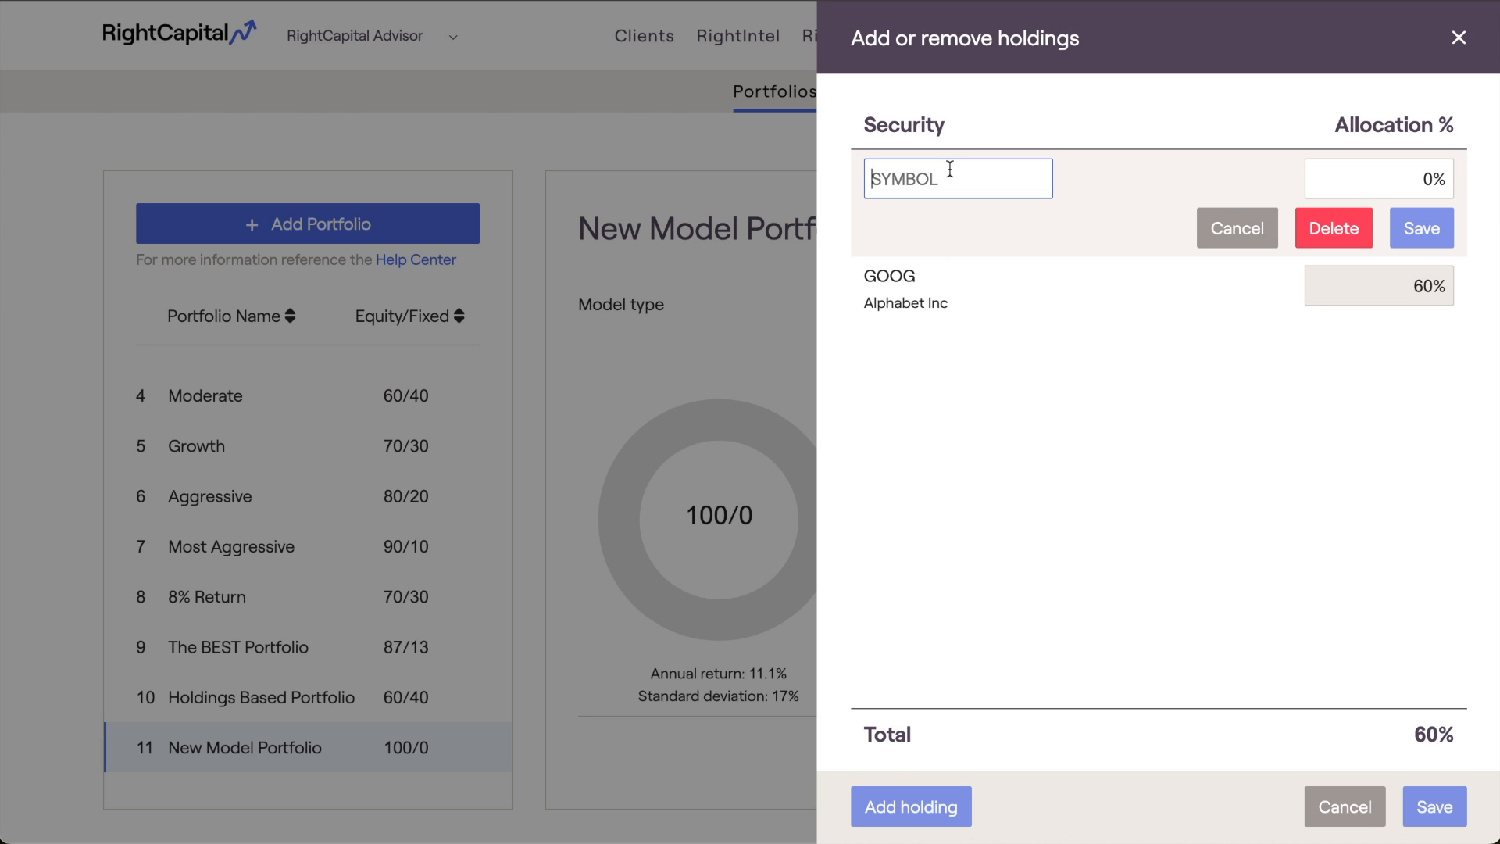
{"action": "type", "text": "VSTBX"}
{"action": "key", "text": "Return"}
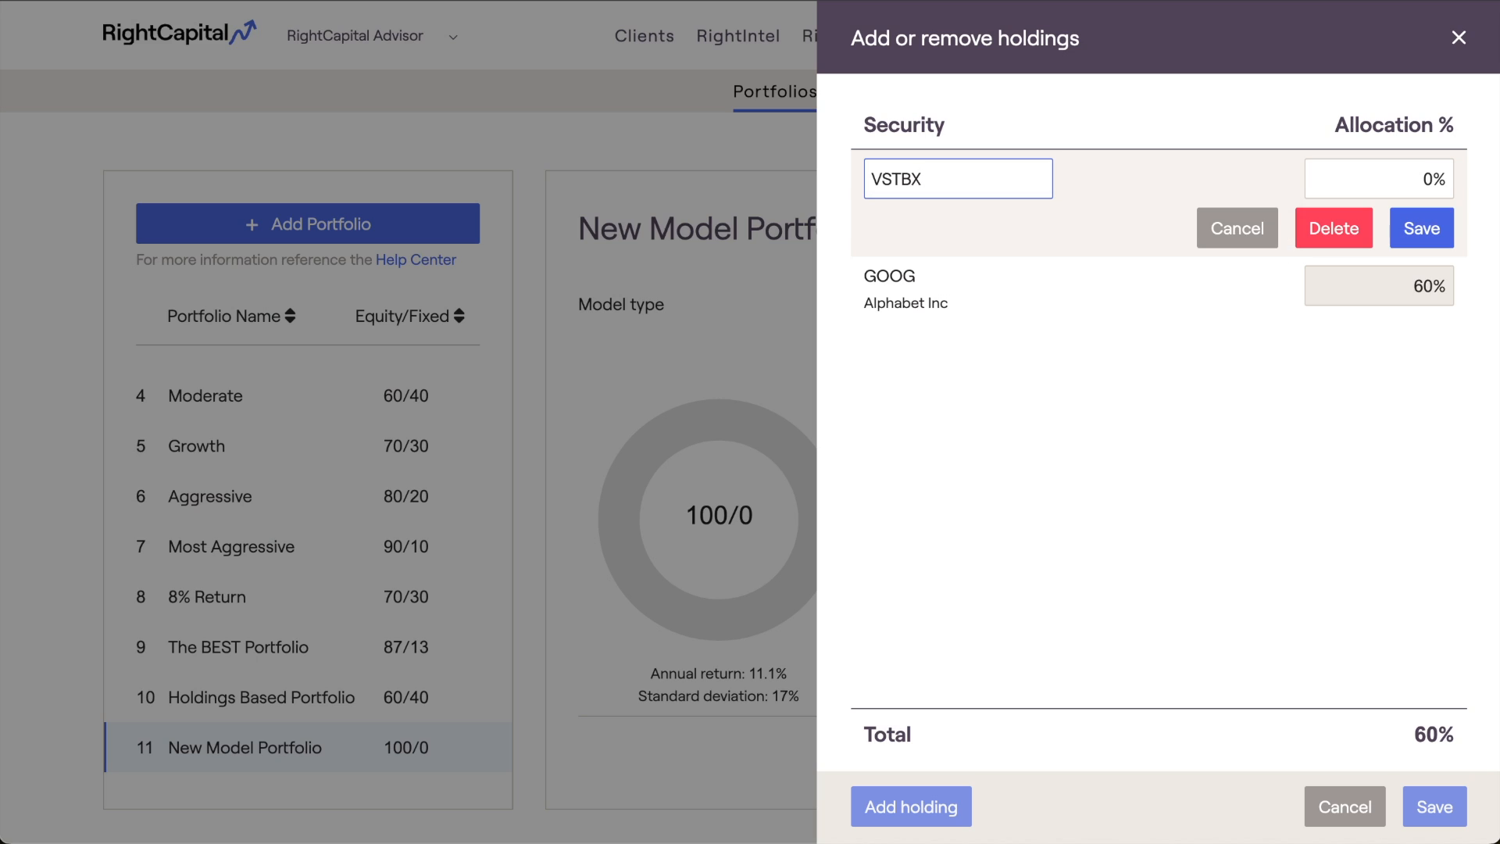
{"action": "left_click", "coordinate": [1346, 168]}
{"action": "type", "text": "40"}
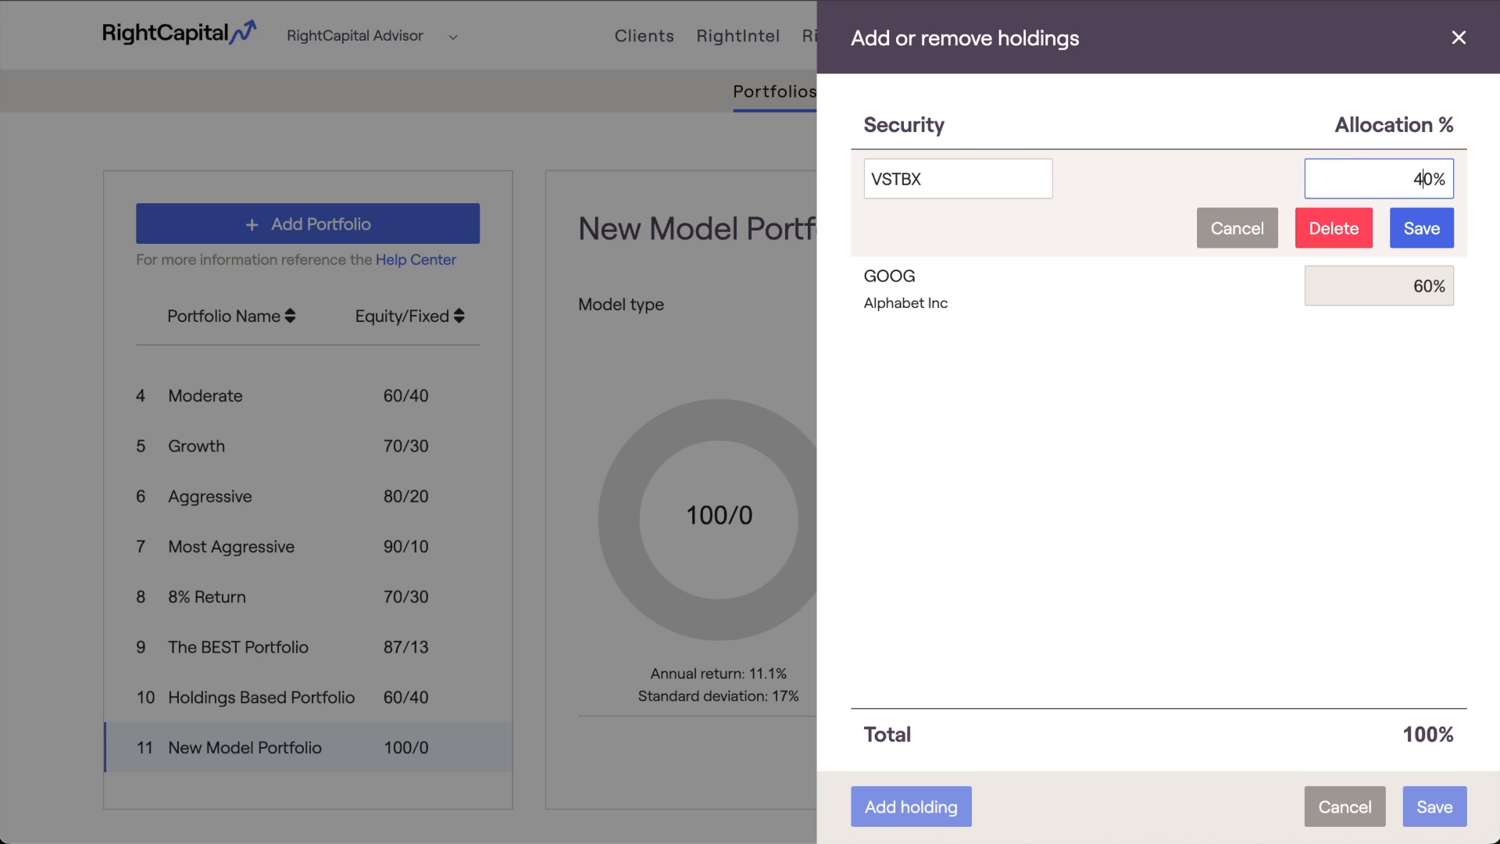
{"action": "left_click", "coordinate": [1413, 226]}
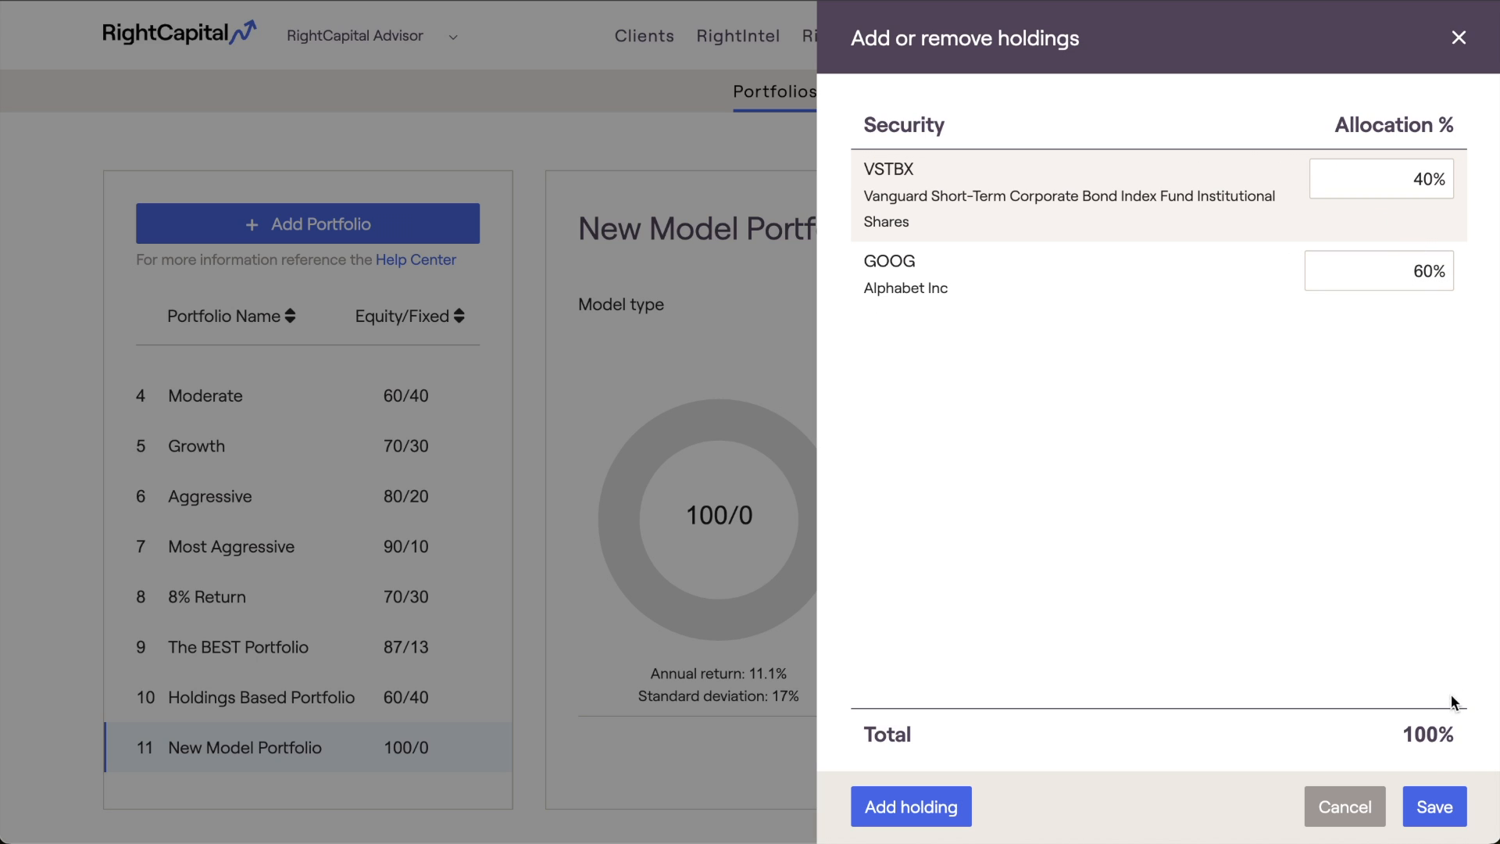
{"action": "left_click", "coordinate": [1438, 807]}
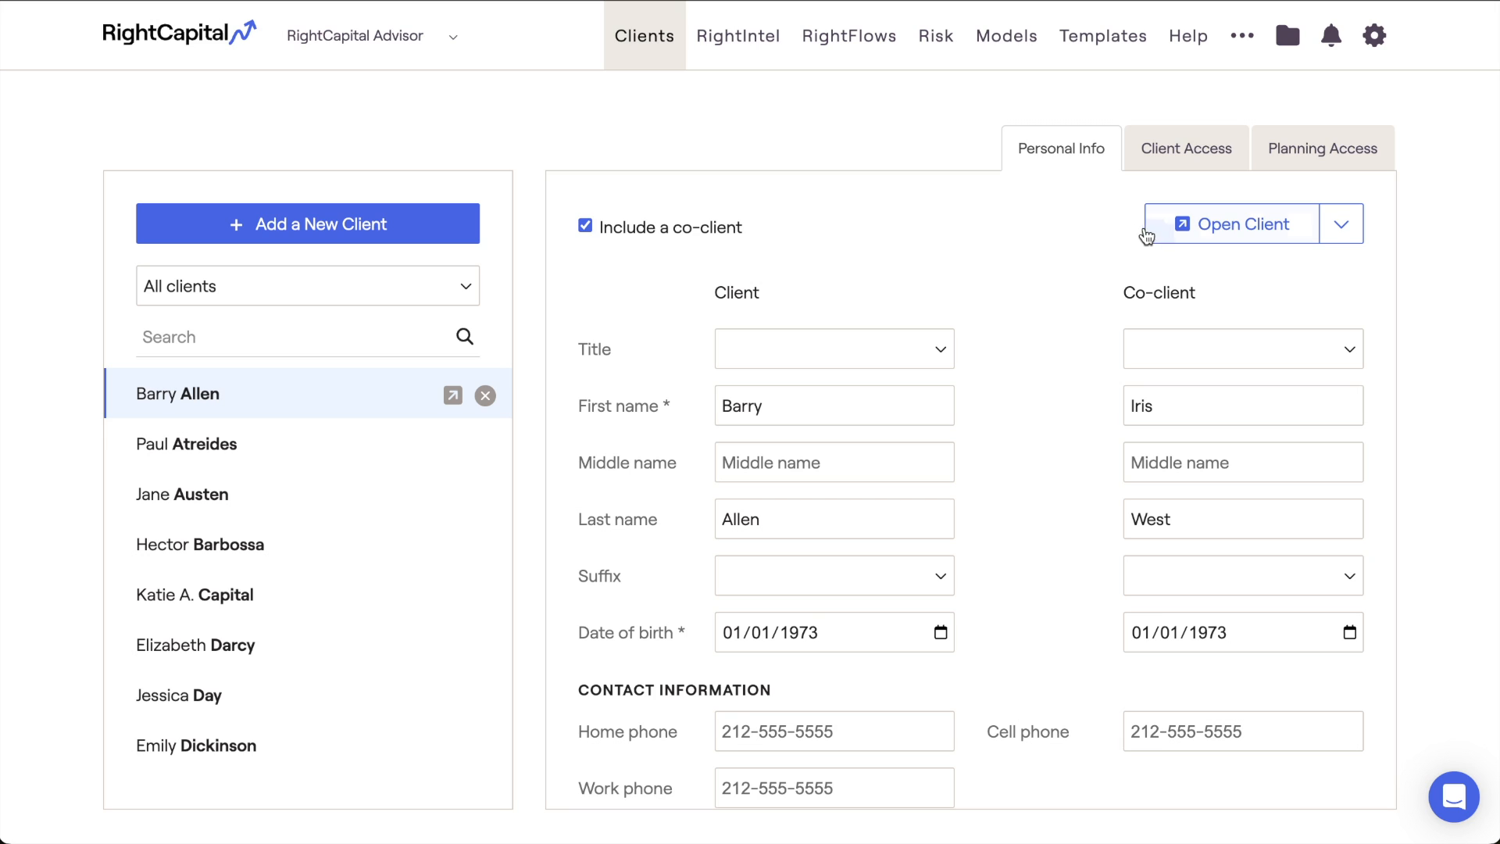
Open the selected client's plan and list the investment accounts in the net worth profile
{"action": "left_click", "coordinate": [1149, 231]}
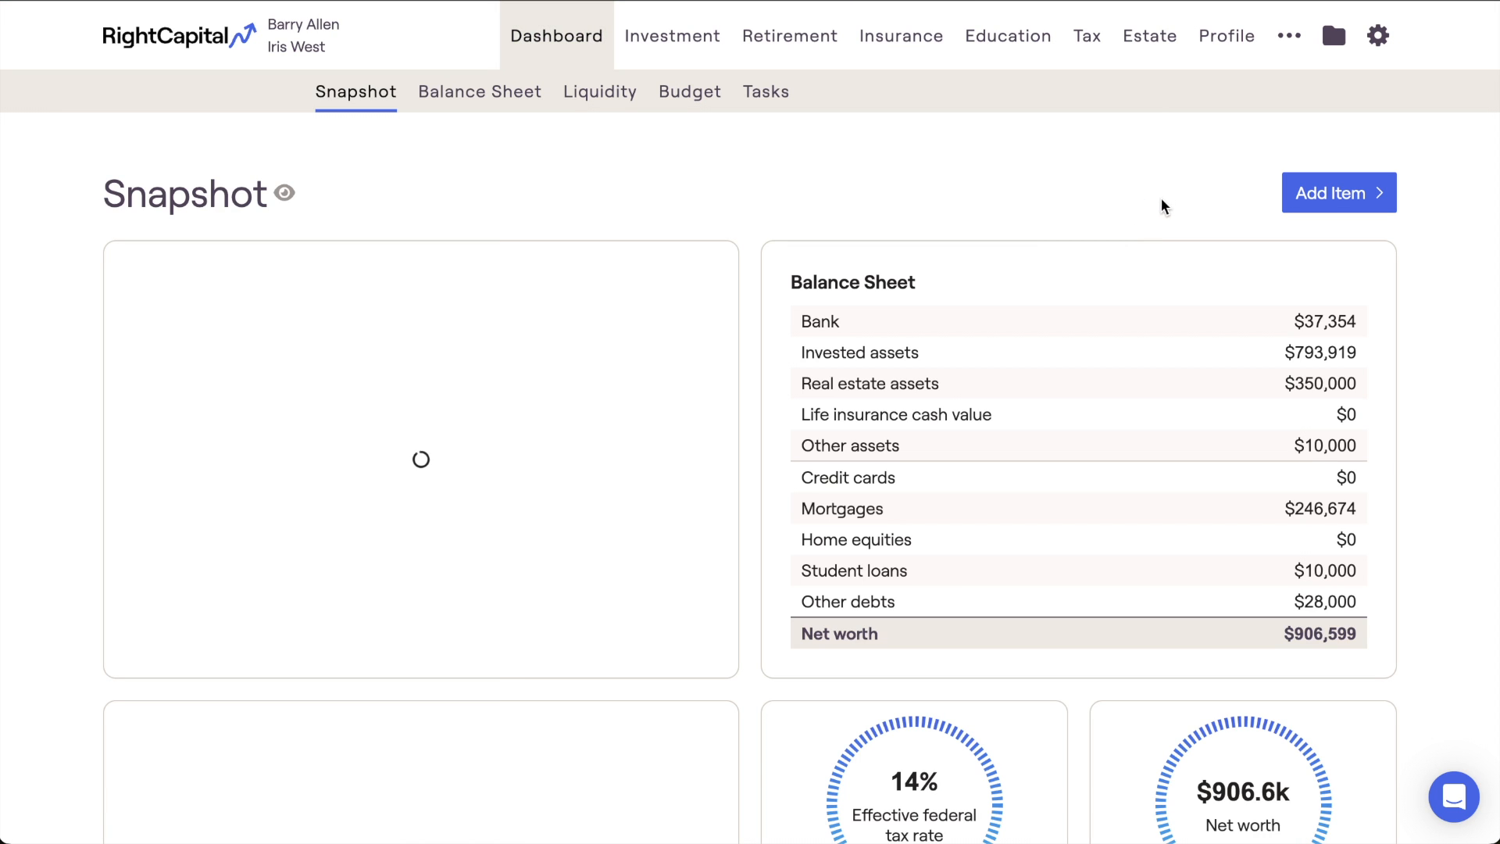
{"action": "left_click", "coordinate": [1237, 46]}
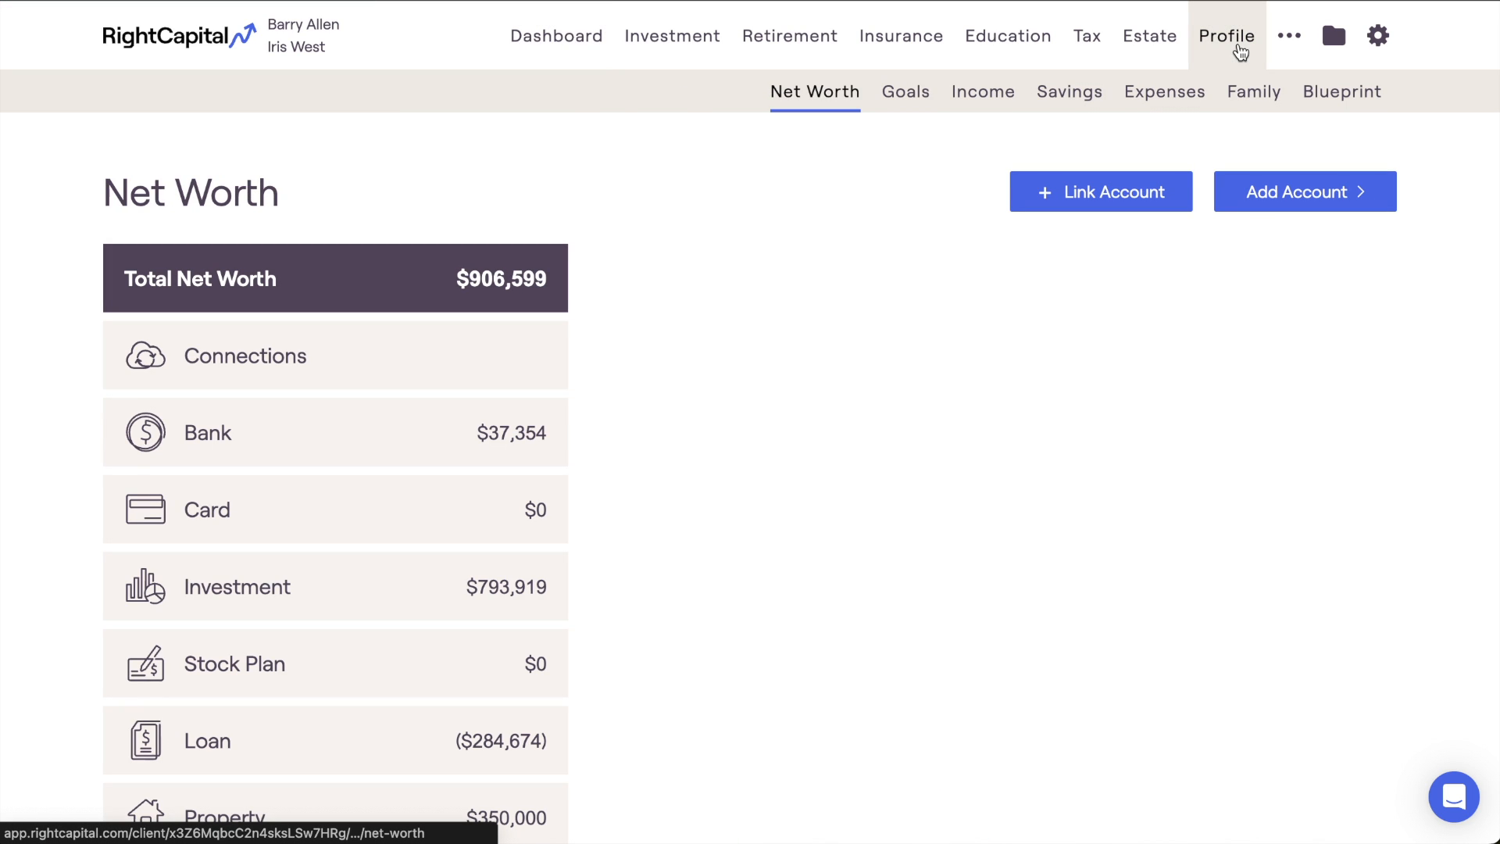
{"action": "left_click", "coordinate": [514, 564]}
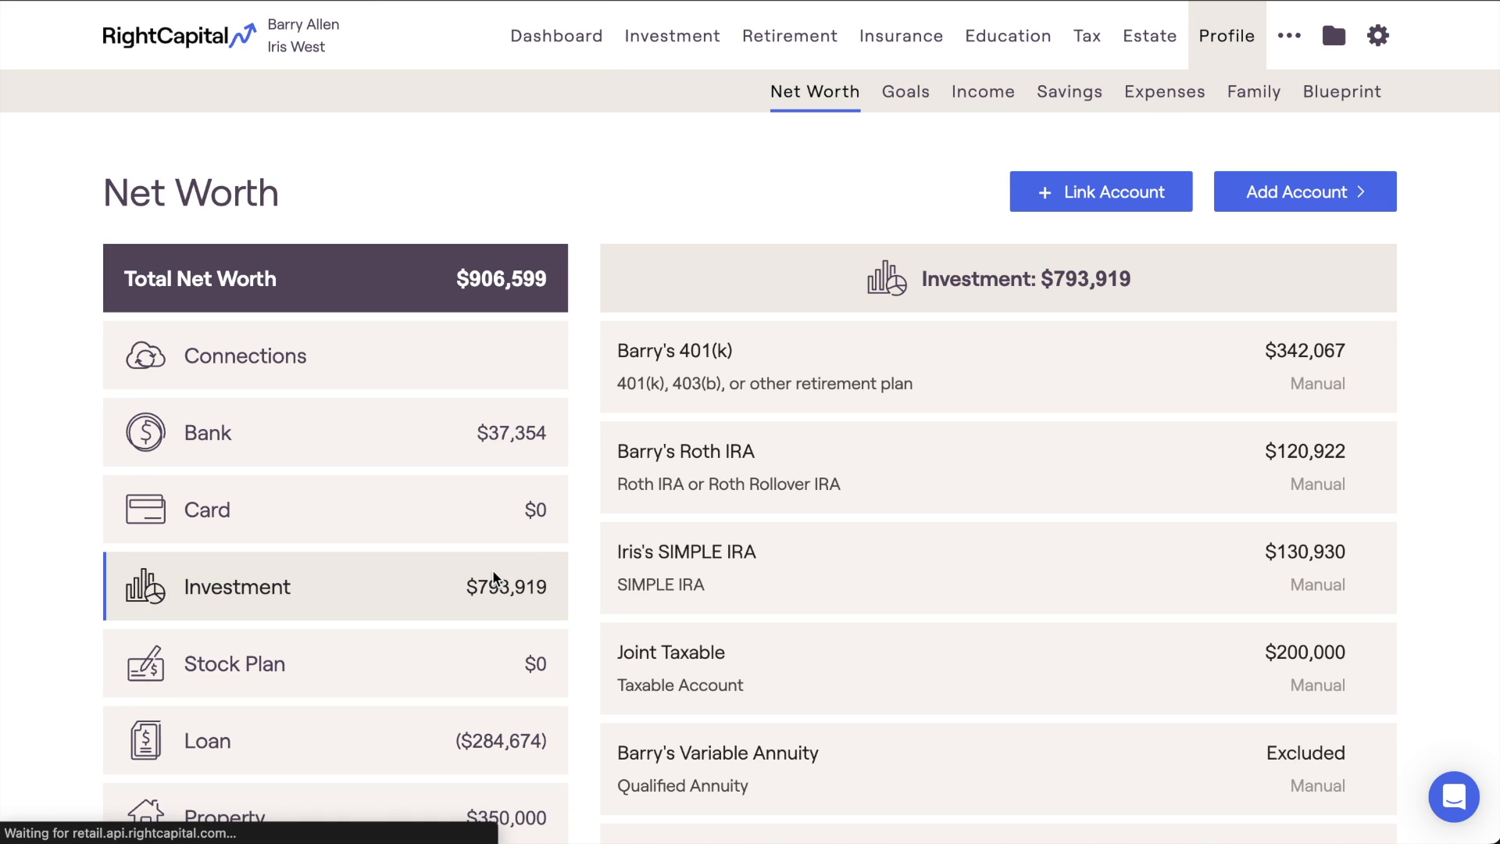
Review which model portfolios can be assigned as the asset allocation of the client's 401(k), and close the account without changes
{"action": "left_click", "coordinate": [794, 385]}
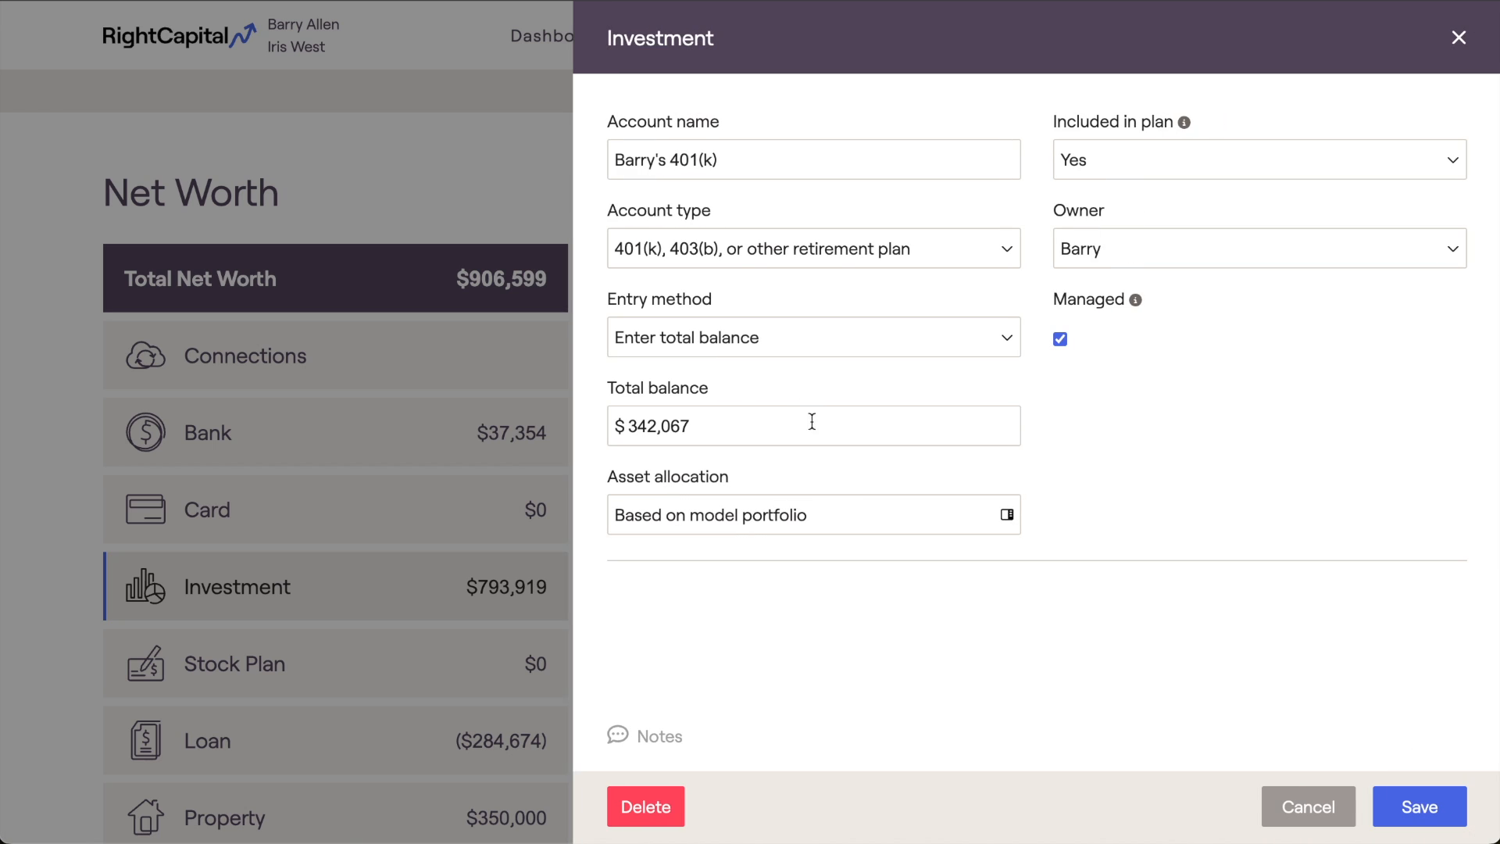
{"action": "left_click", "coordinate": [854, 522]}
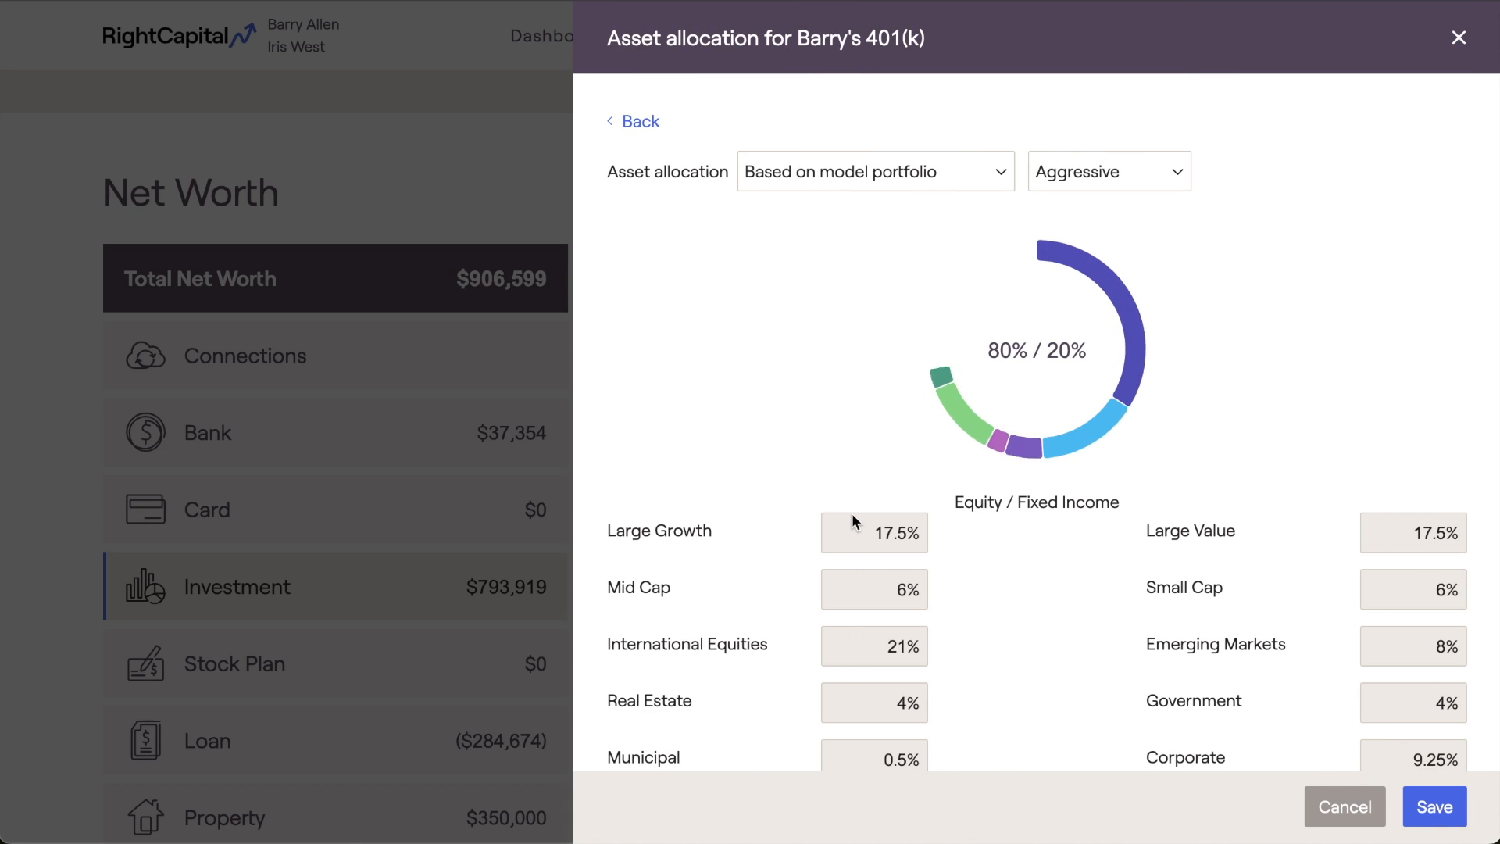
{"action": "mouse_move", "coordinate": [961, 401]}
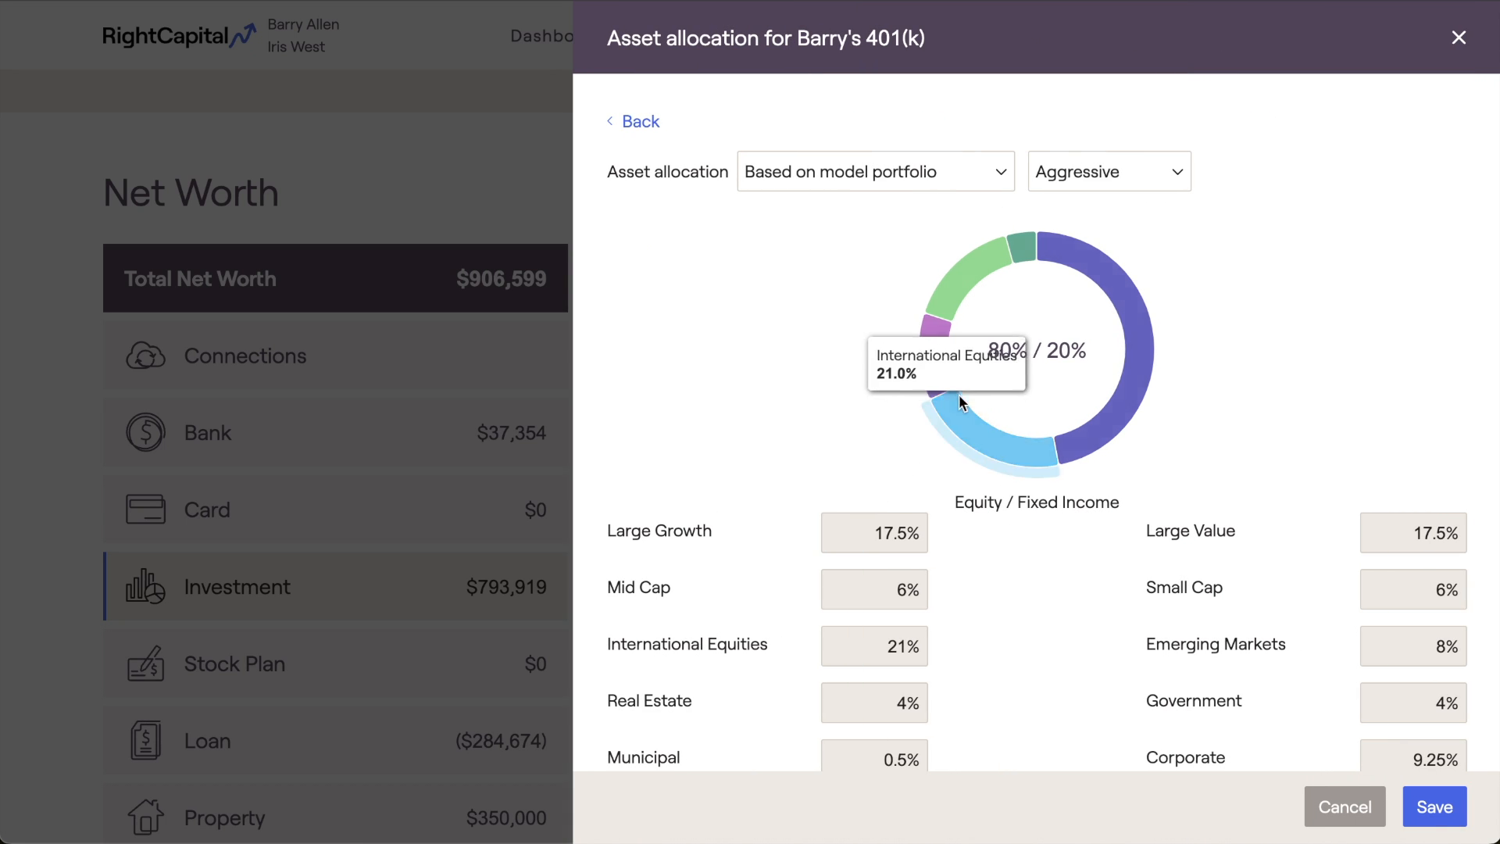
{"action": "left_click", "coordinate": [1148, 174]}
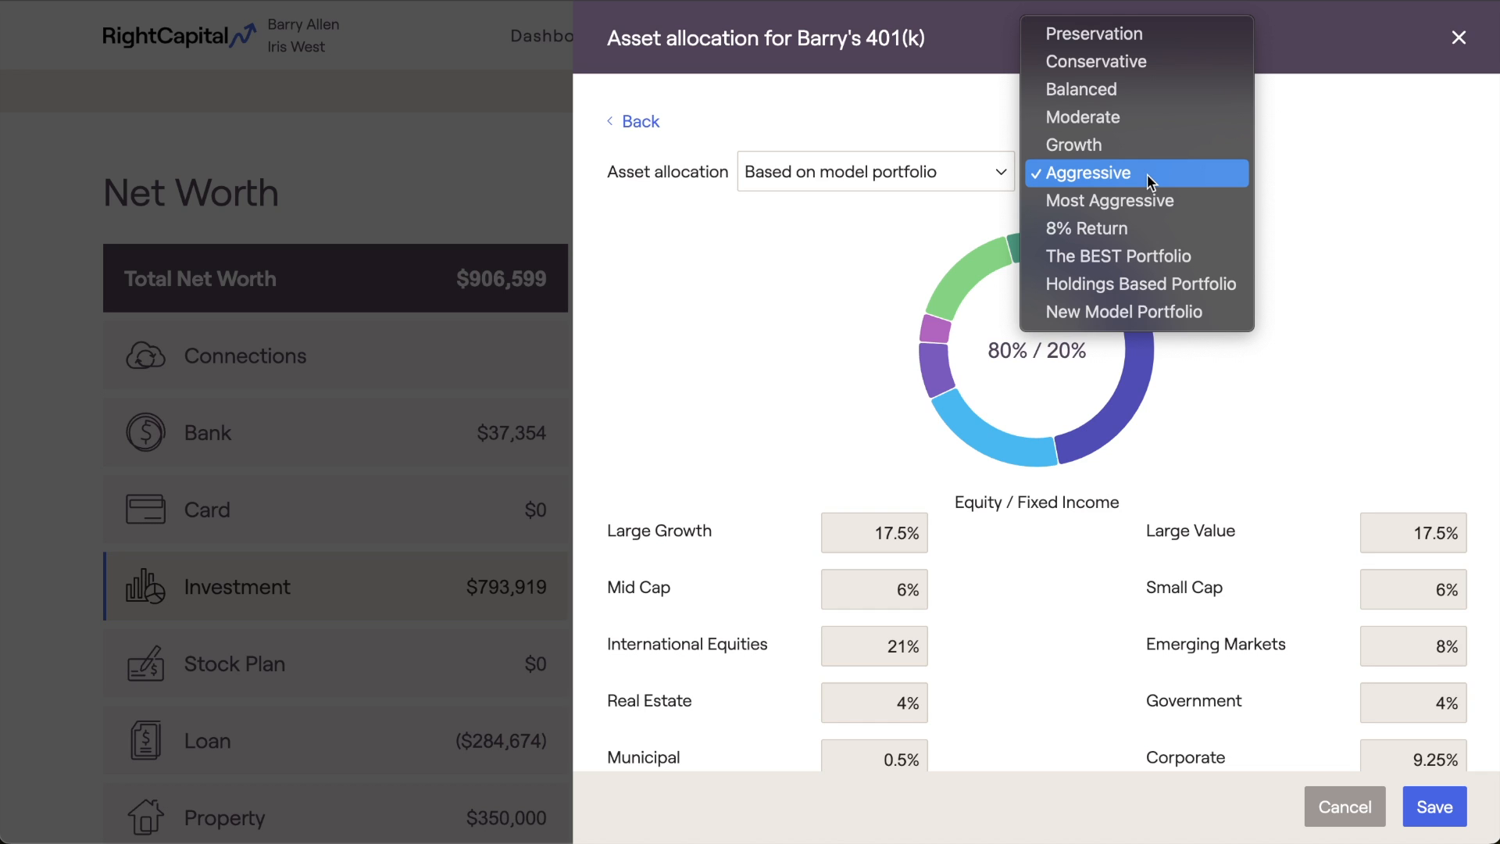
{"action": "left_click", "coordinate": [1458, 43]}
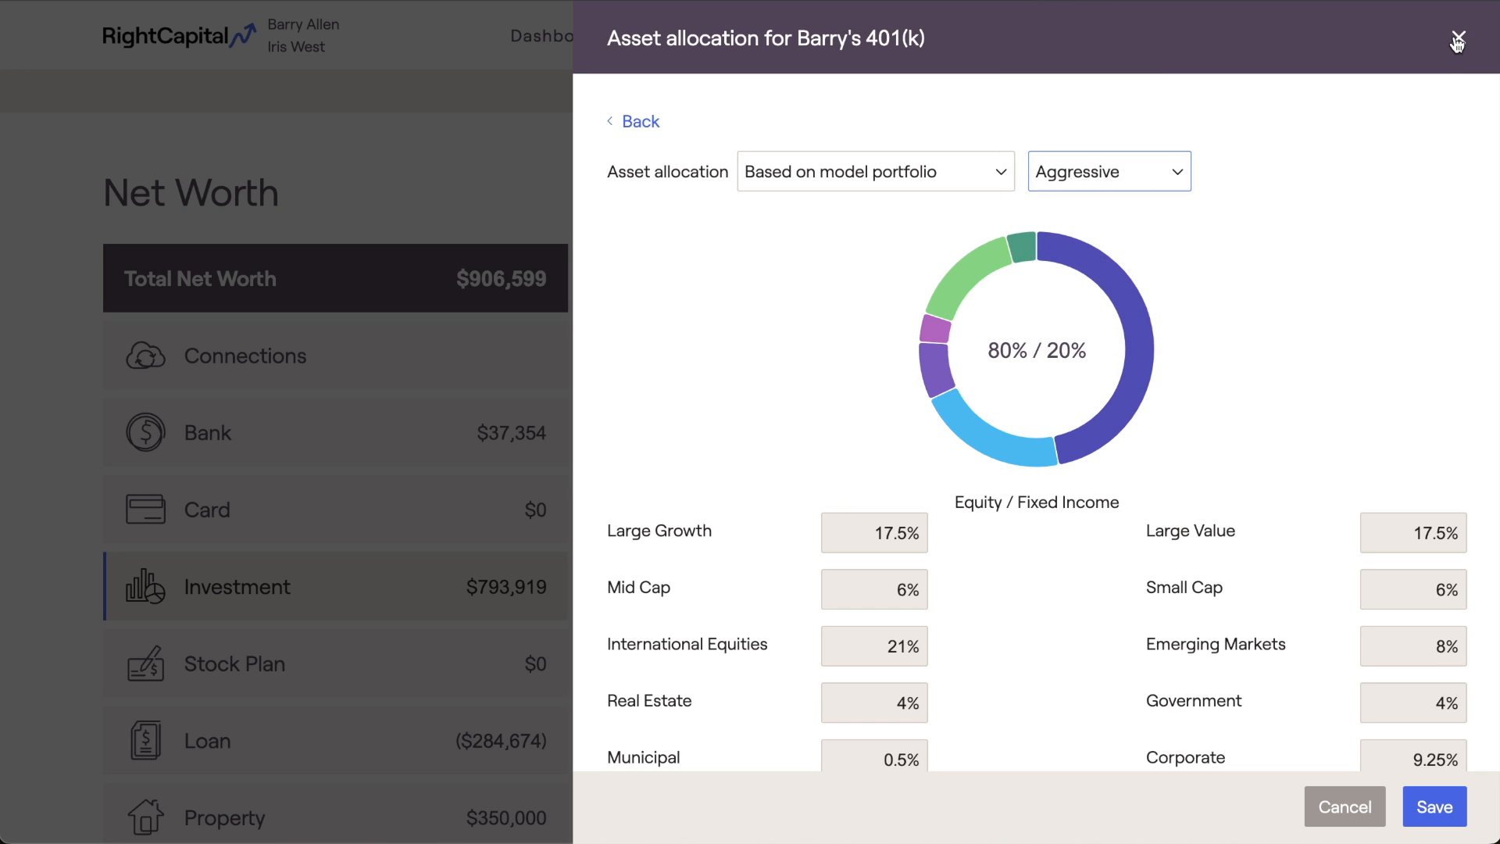
{"action": "left_click", "coordinate": [1458, 43]}
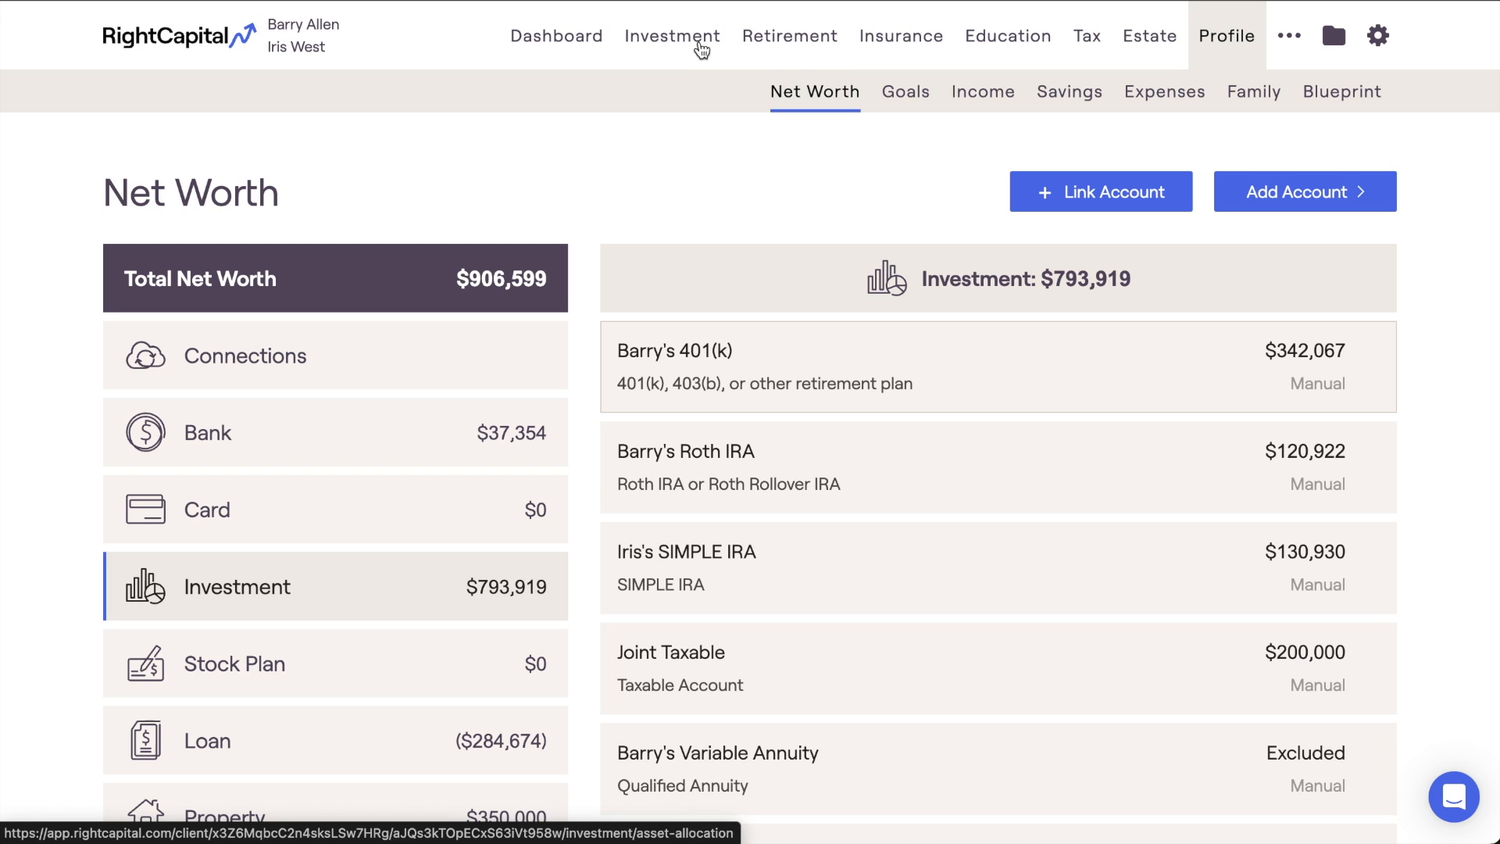
Review the model portfolios offered as the target allocation in the client's investment Asset Allocation analysis
{"action": "left_click", "coordinate": [701, 49]}
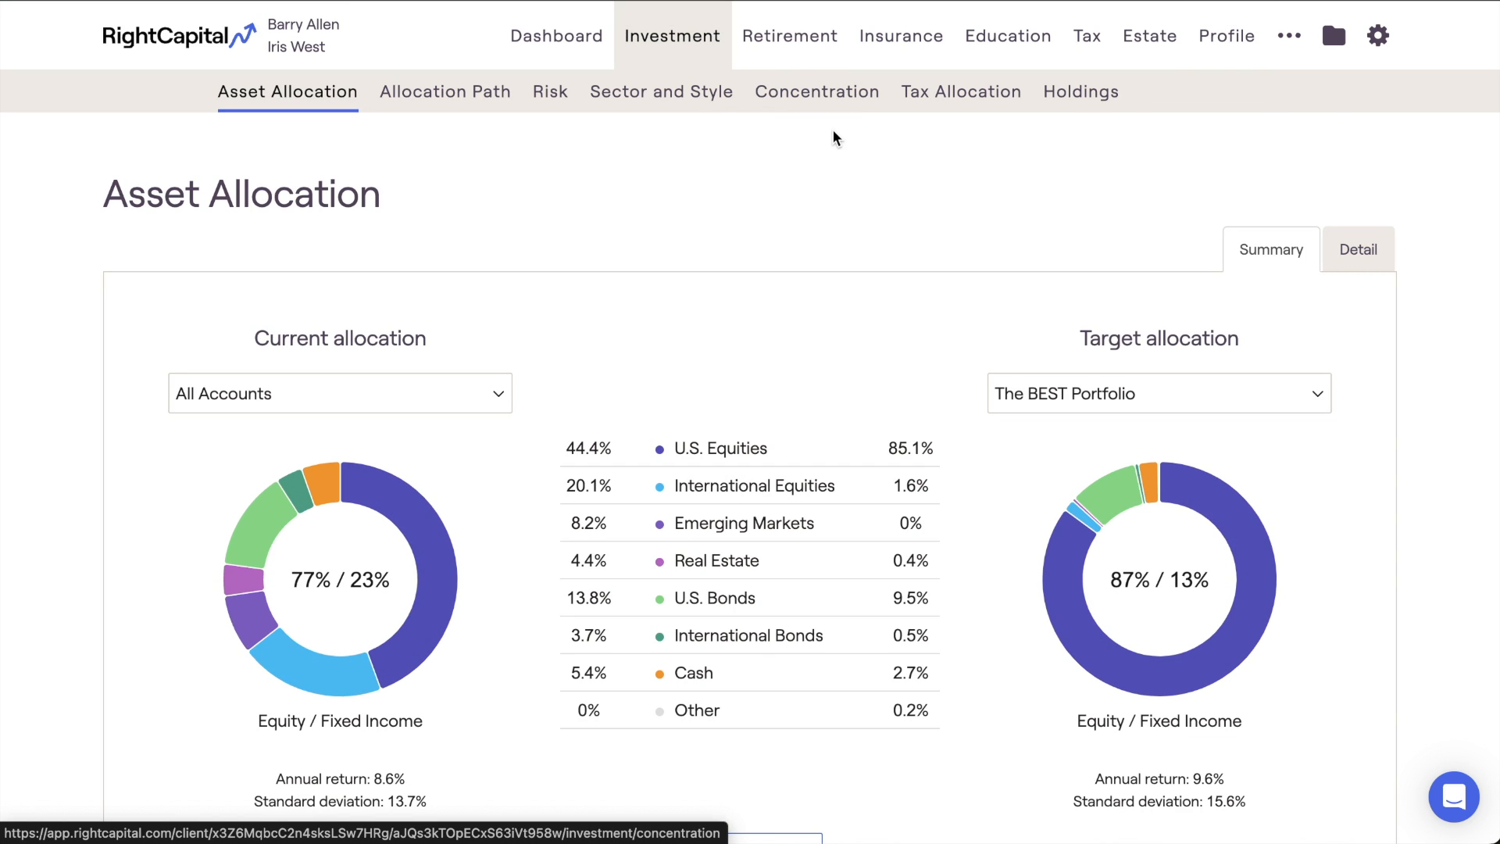
{"action": "left_click", "coordinate": [1219, 393]}
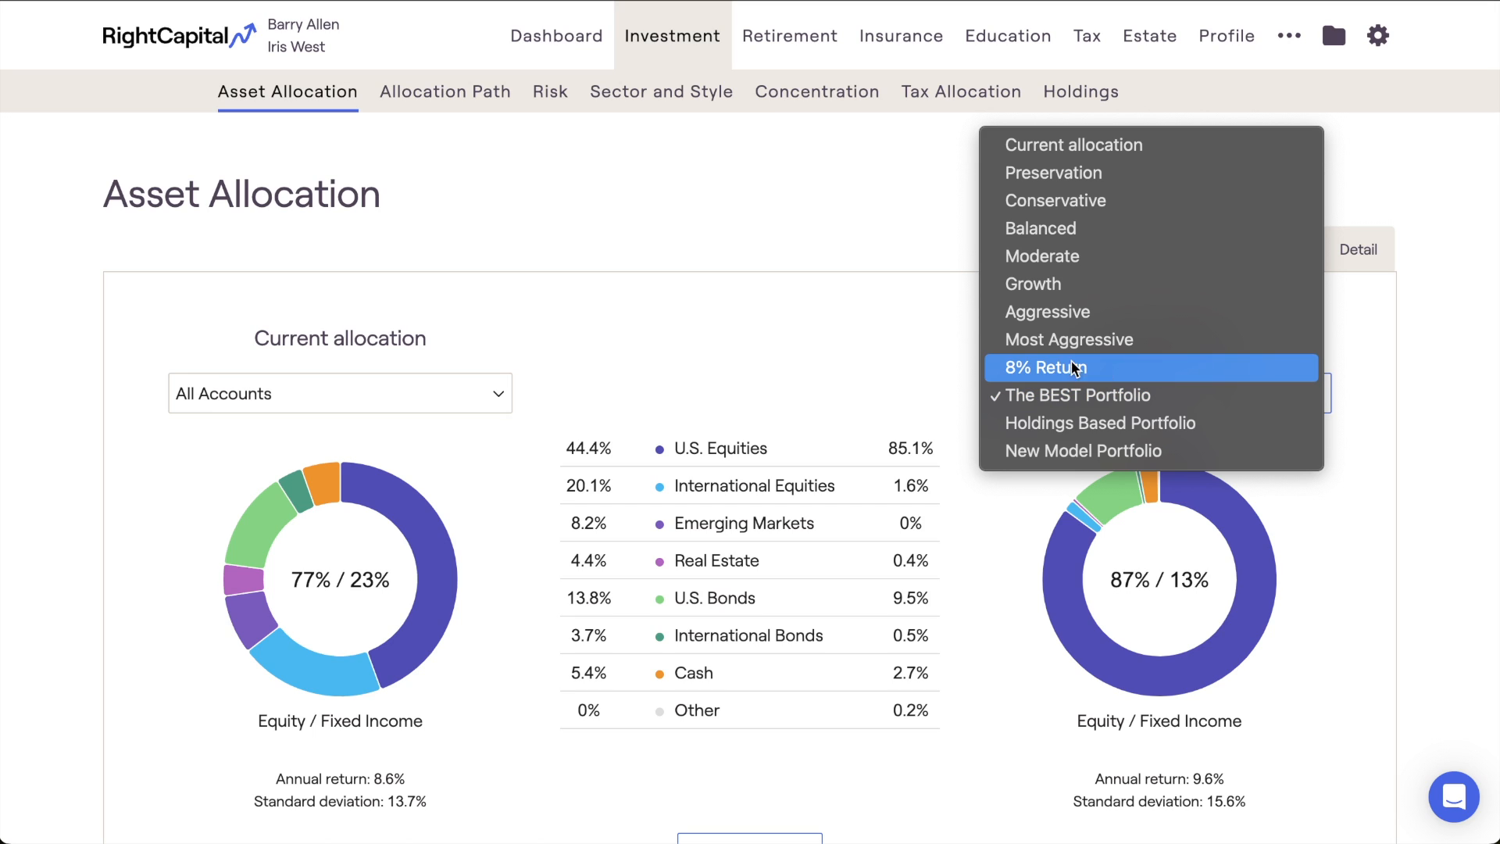
{"action": "left_click", "coordinate": [889, 316]}
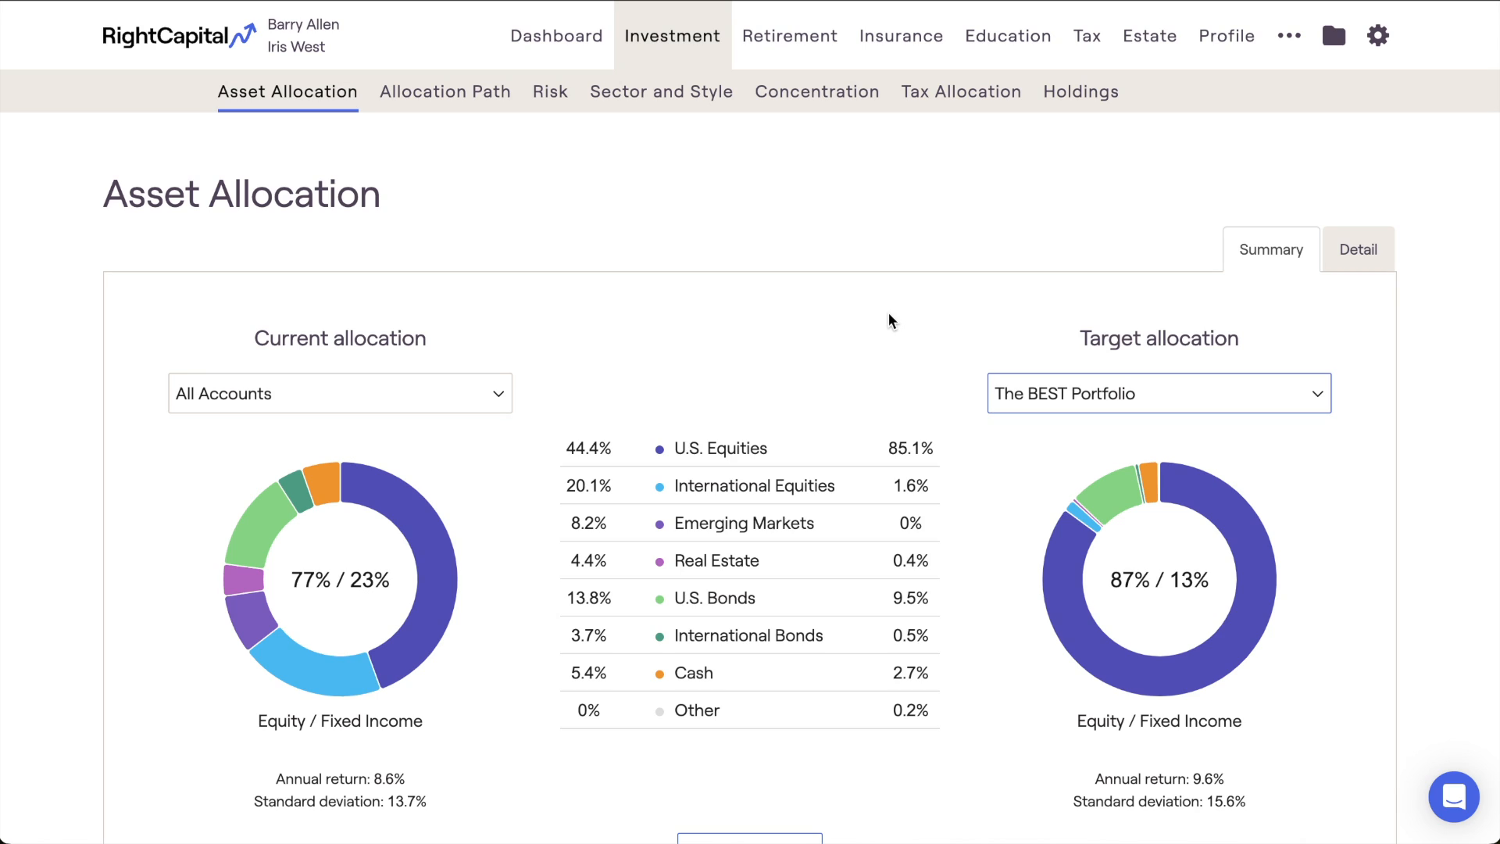
Review the proposed asset allocation choices among the strategies in the client's Retirement Analysis action items
{"action": "left_click", "coordinate": [774, 50]}
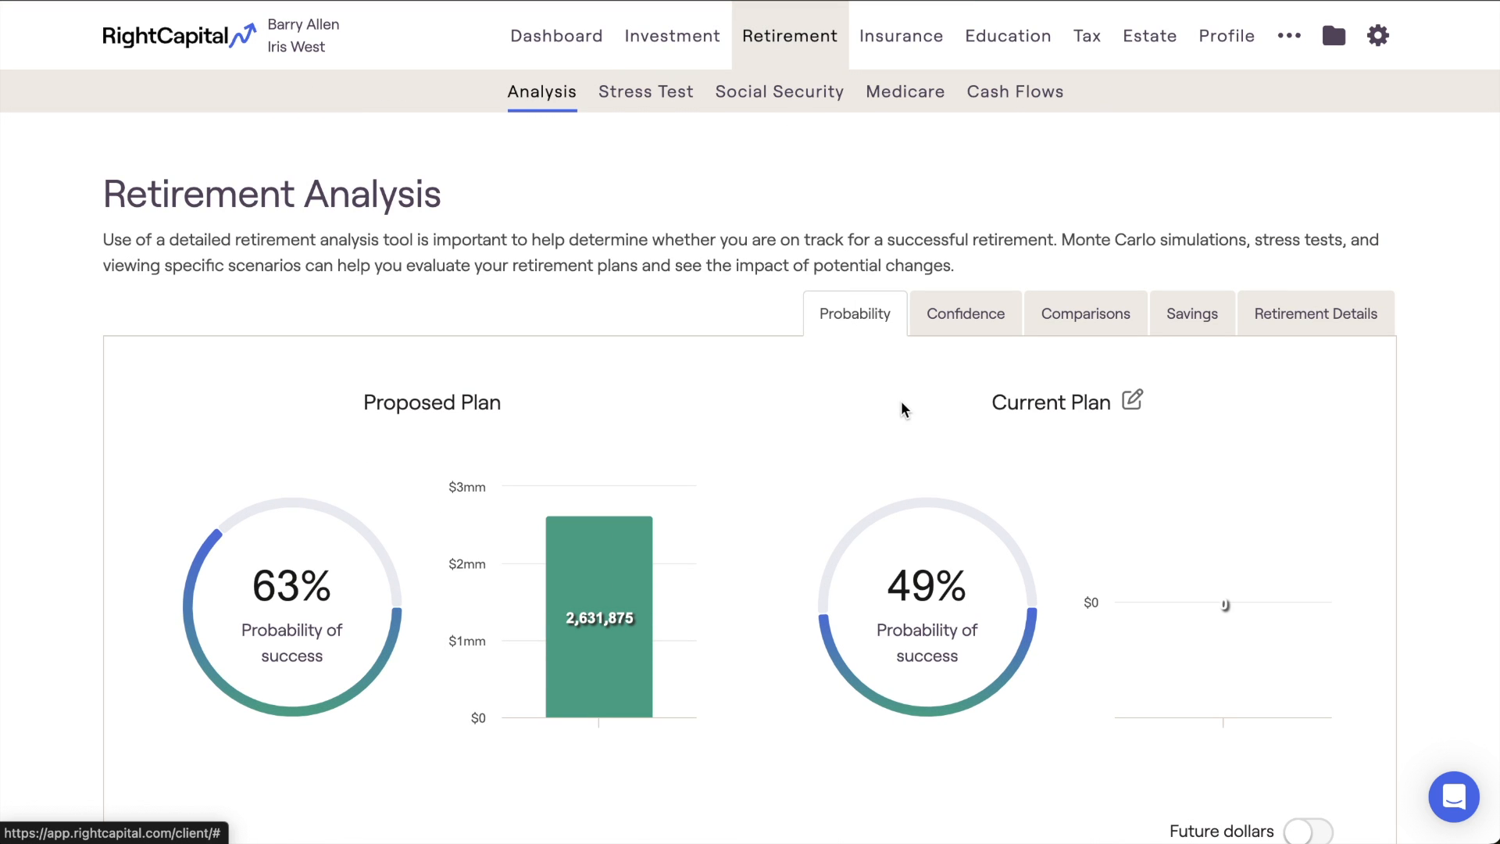
{"action": "scroll", "coordinate": [905, 409], "scroll_direction": "down", "scroll_amount": 1}
{"action": "scroll", "coordinate": [905, 410], "scroll_direction": "down", "scroll_amount": 3}
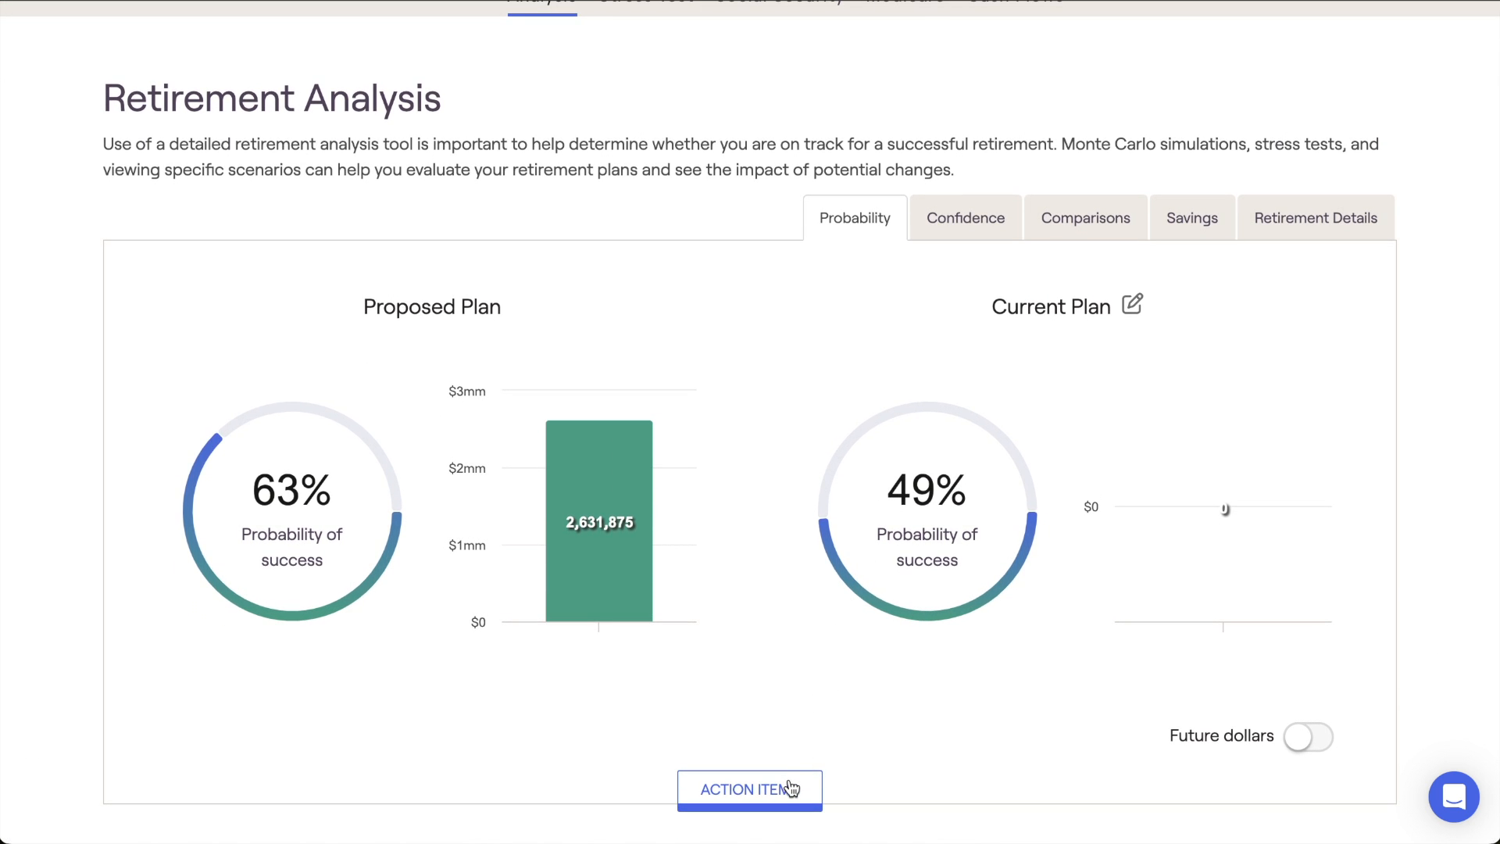
{"action": "scroll", "coordinate": [791, 787], "scroll_direction": "down", "scroll_amount": 6}
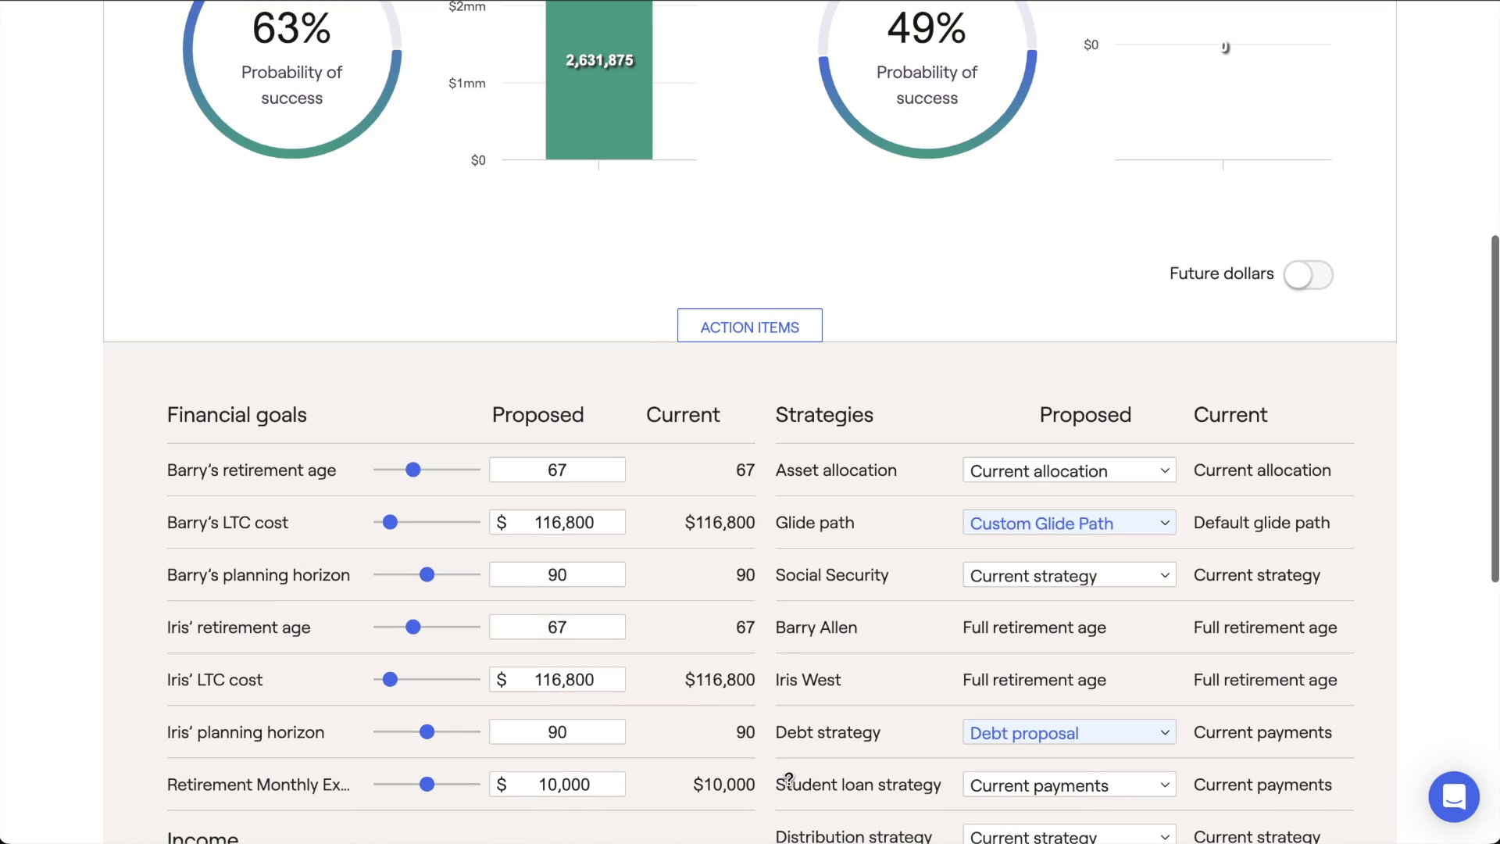
{"action": "left_click", "coordinate": [1119, 477]}
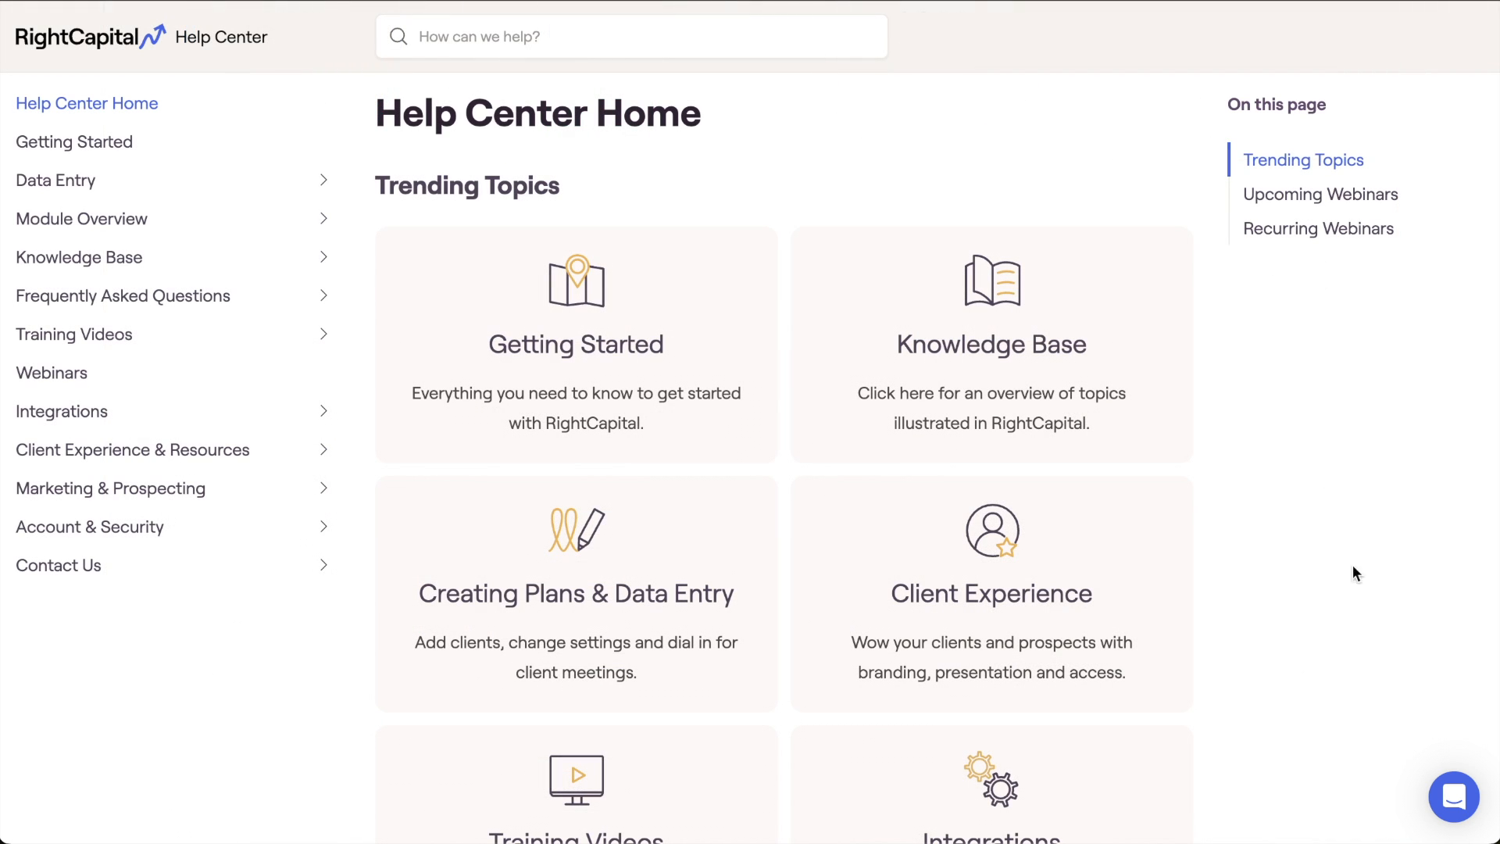
Open the support chat from the RightCapital Help Center
{"action": "left_click", "coordinate": [1441, 791]}
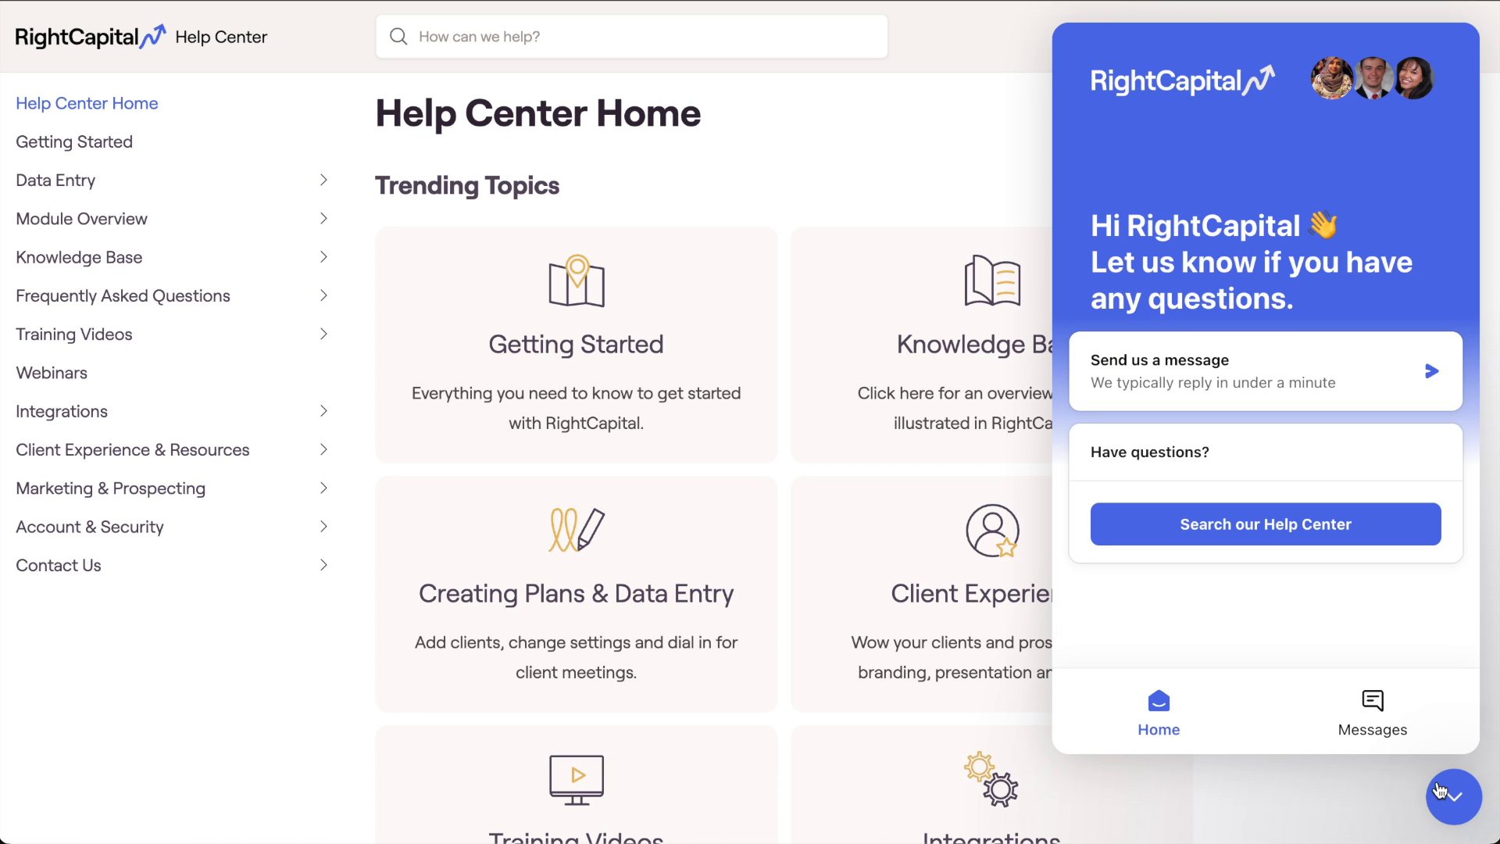